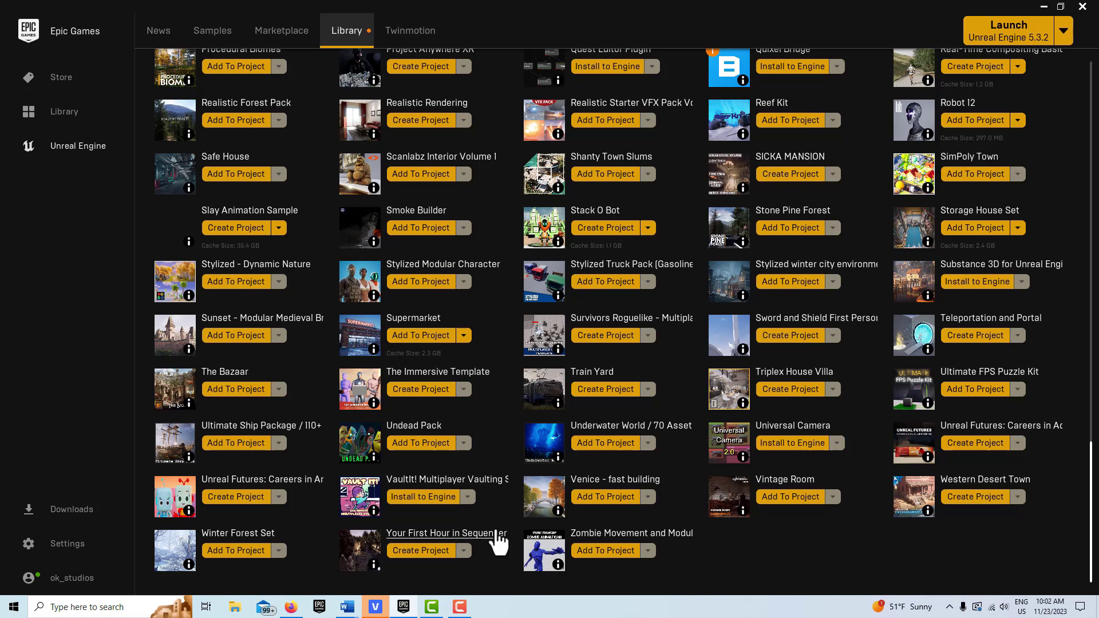
- Create the SlayAnimationSample project from the Slay Animation Sample and switch to its open Unreal editor
{"action": "scroll", "coordinate": [493, 529], "scroll_direction": "up", "scroll_amount": 1}
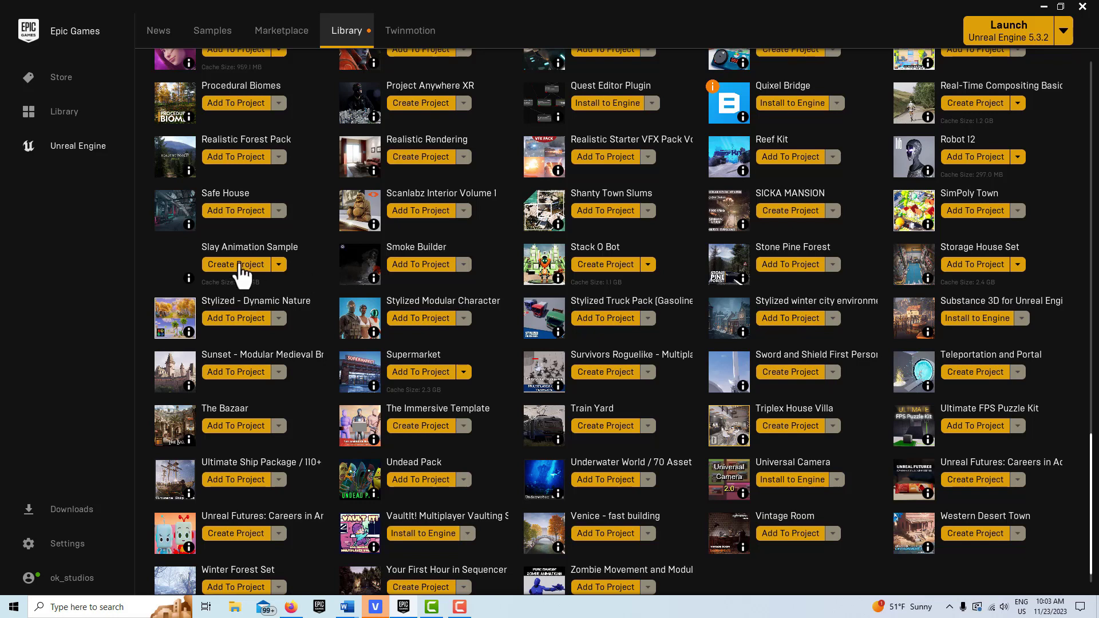
{"action": "left_click", "coordinate": [241, 265]}
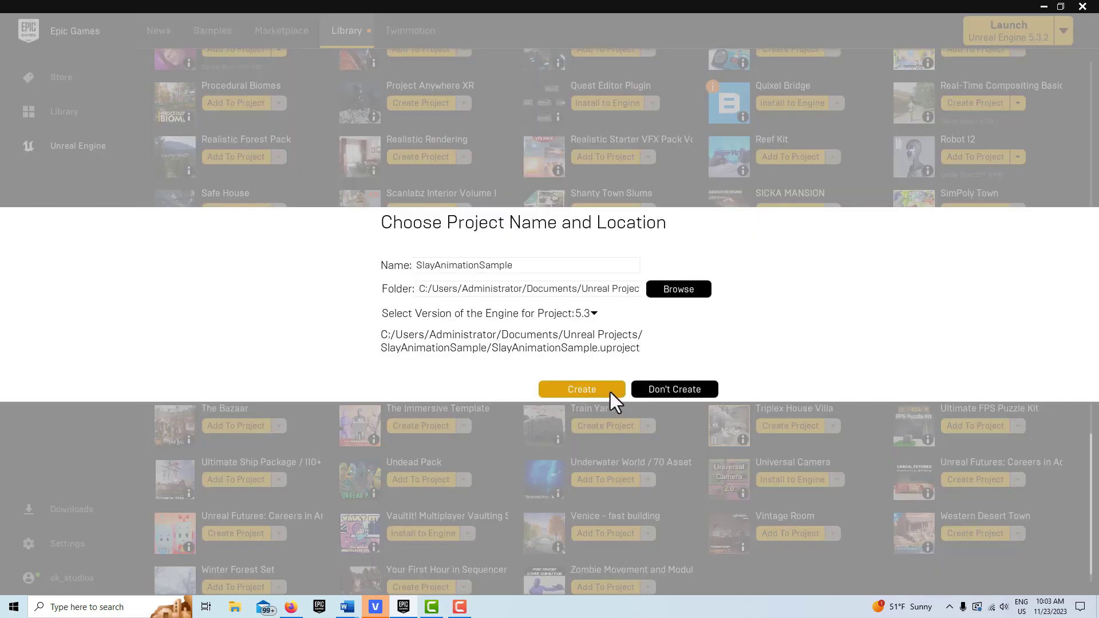
{"action": "left_click", "coordinate": [608, 390]}
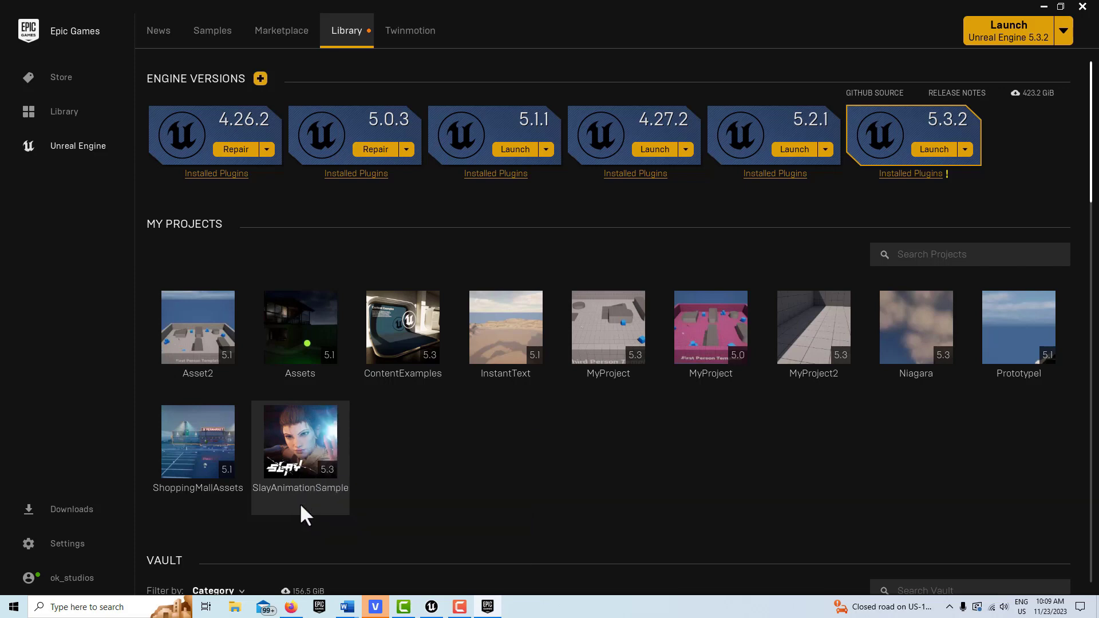
{"action": "mouse_move", "coordinate": [303, 448]}
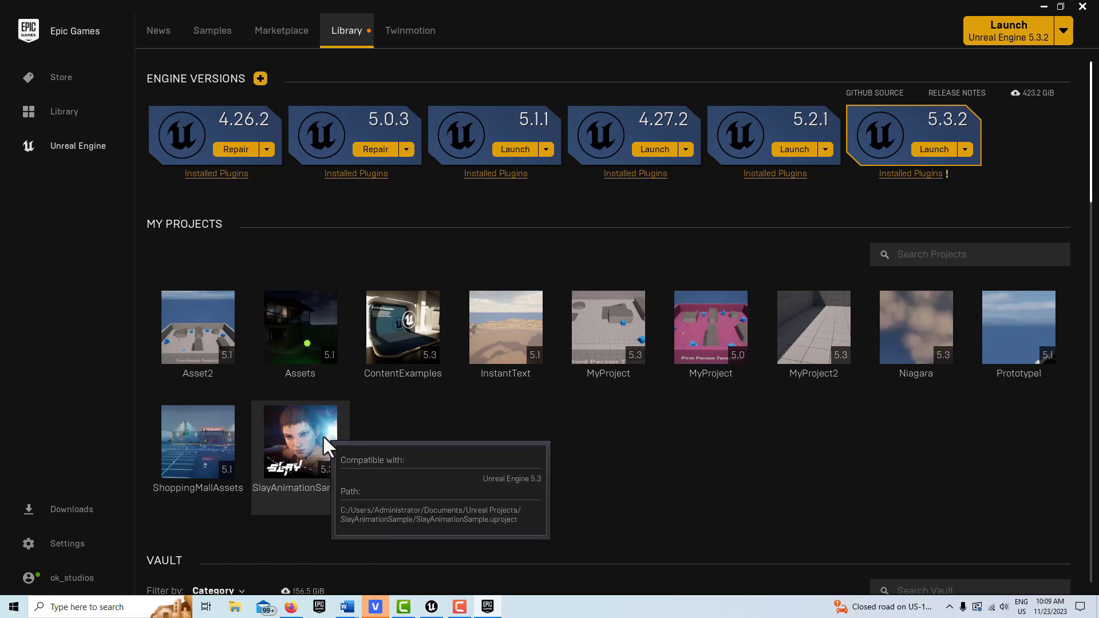
{"action": "left_click", "coordinate": [431, 608]}
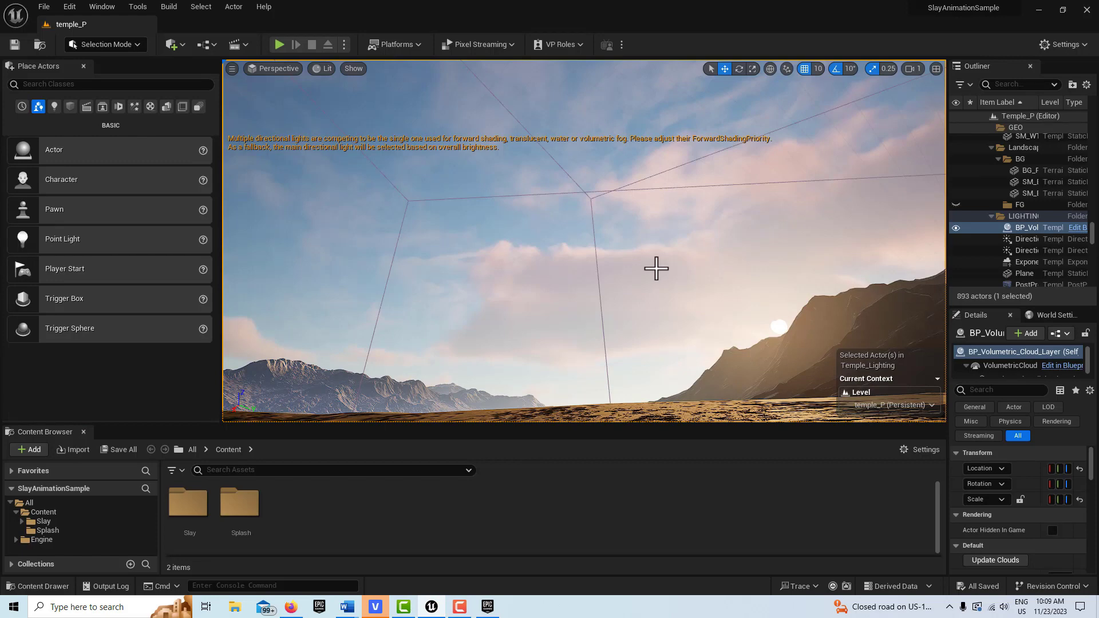
- Fly over the landscape, focus on the cloud layer, then pull back to frame the whole temple
{"action": "right_click_drag", "start_coordinate": [656, 268], "coordinate": [727, 302]}
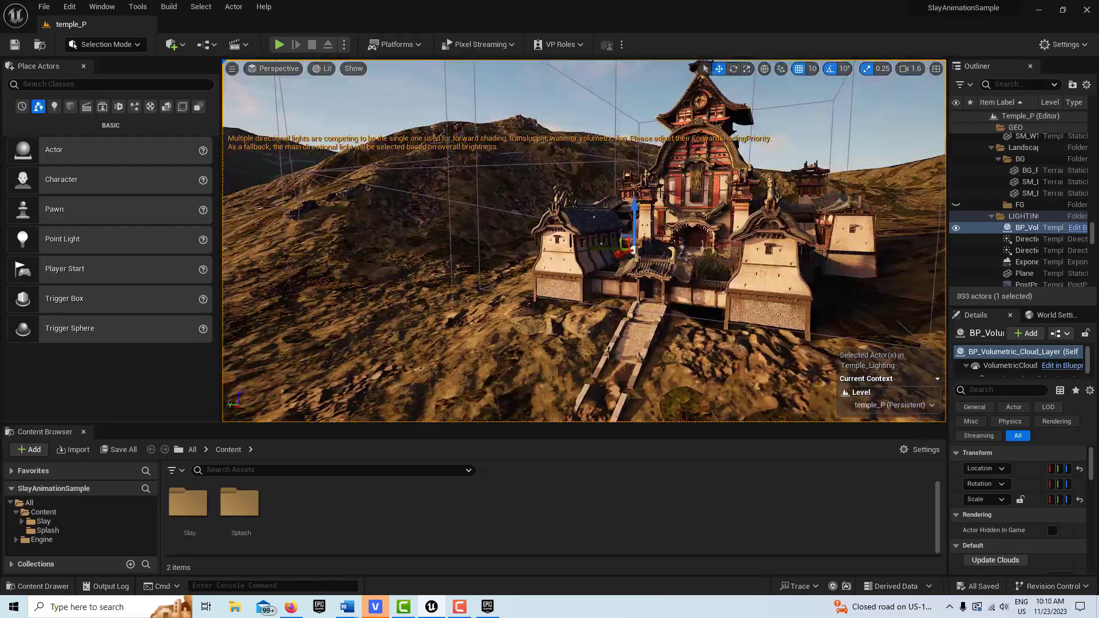
{"action": "right_click_drag", "start_coordinate": [583, 241], "coordinate": [583, 241]}
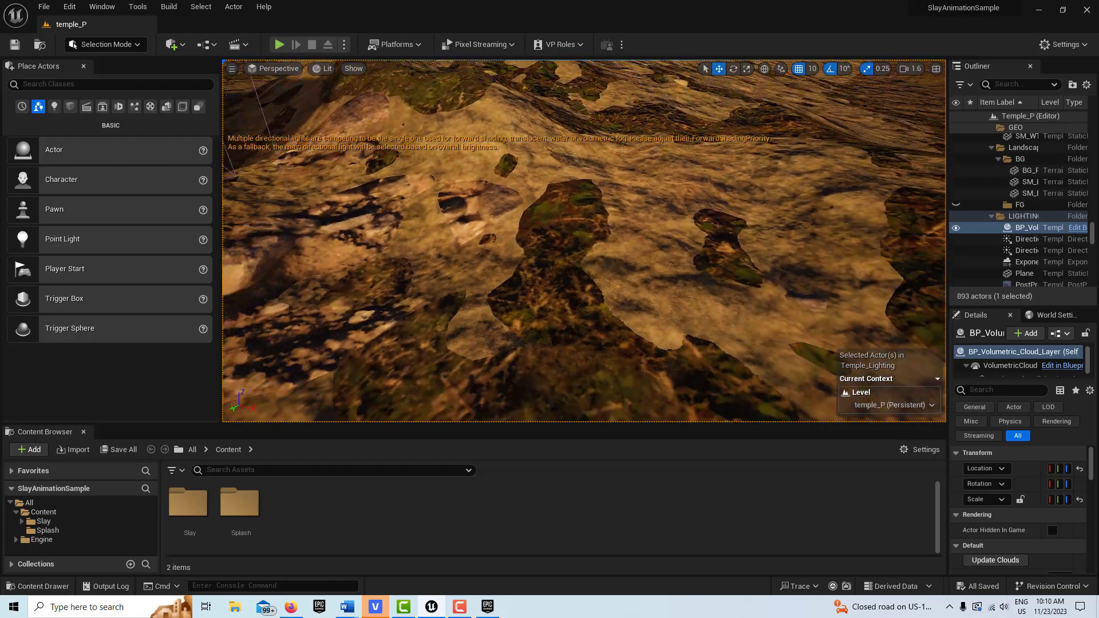
{"action": "key", "text": "f"}
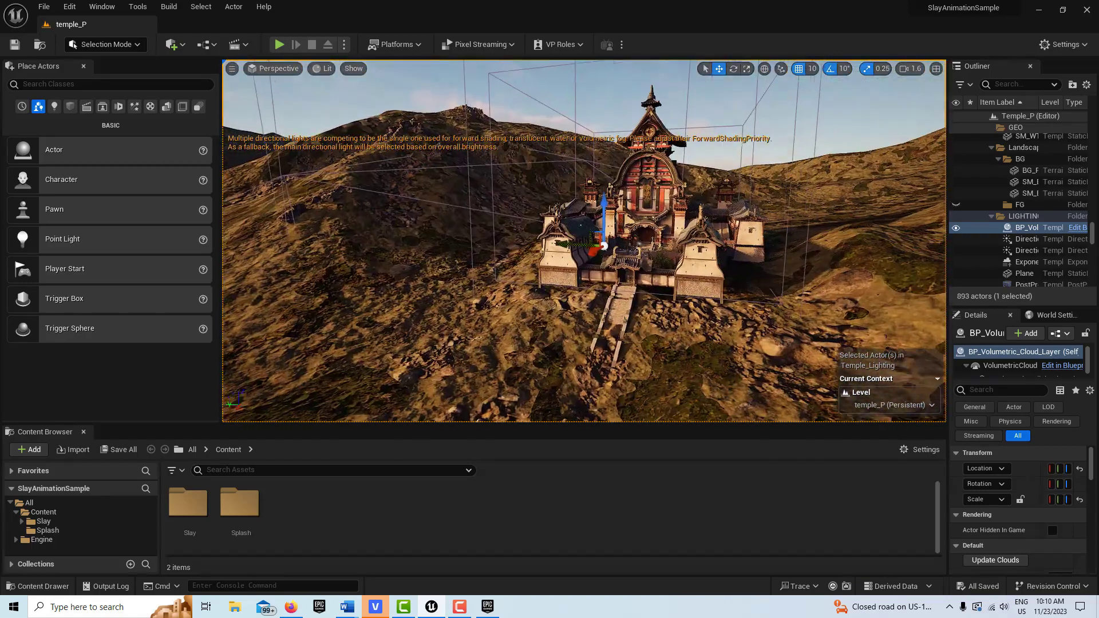
{"action": "right_click_drag", "start_coordinate": [584, 241], "coordinate": [583, 241]}
{"action": "right_click_drag", "start_coordinate": [696, 306], "coordinate": [696, 306]}
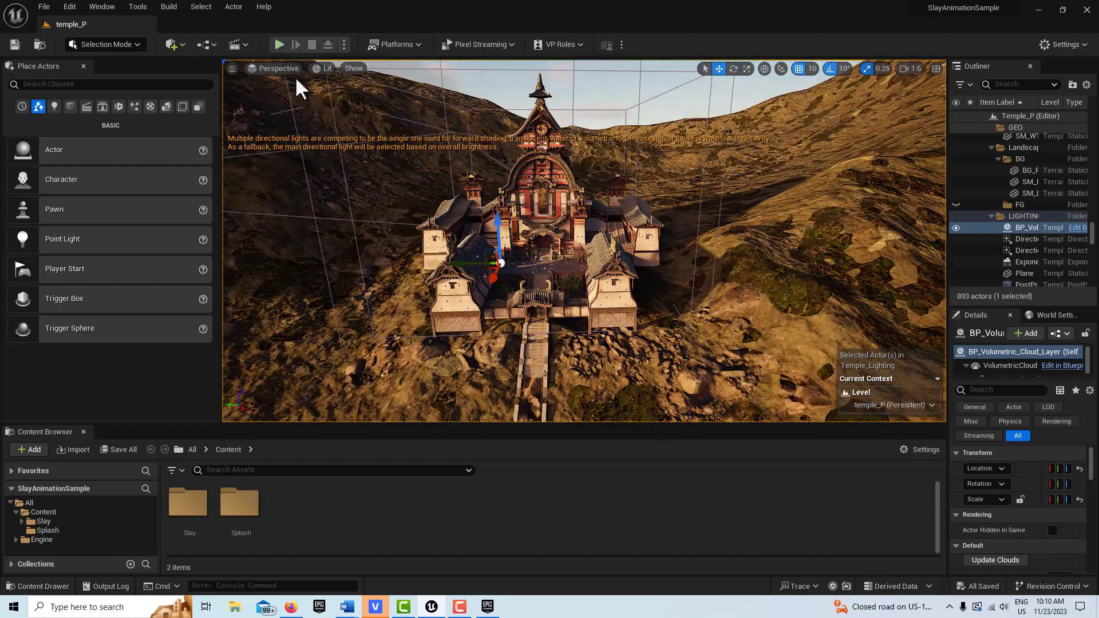
- Start a Play In Editor session and capture the game view to look around the temple
{"action": "left_click", "coordinate": [279, 44]}
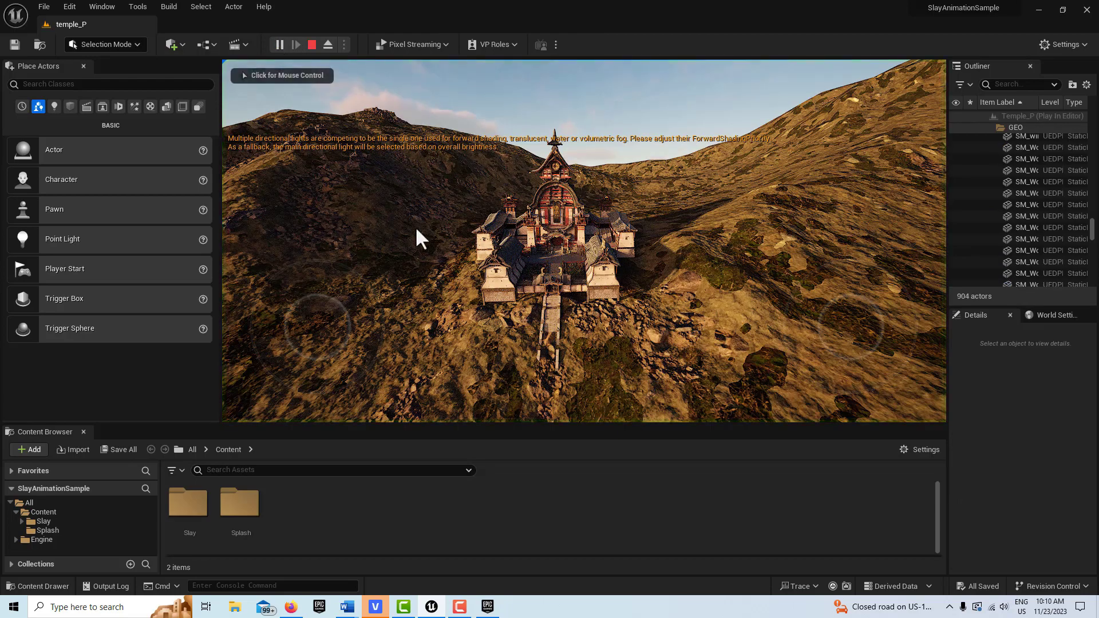
{"action": "left_click", "coordinate": [550, 274]}
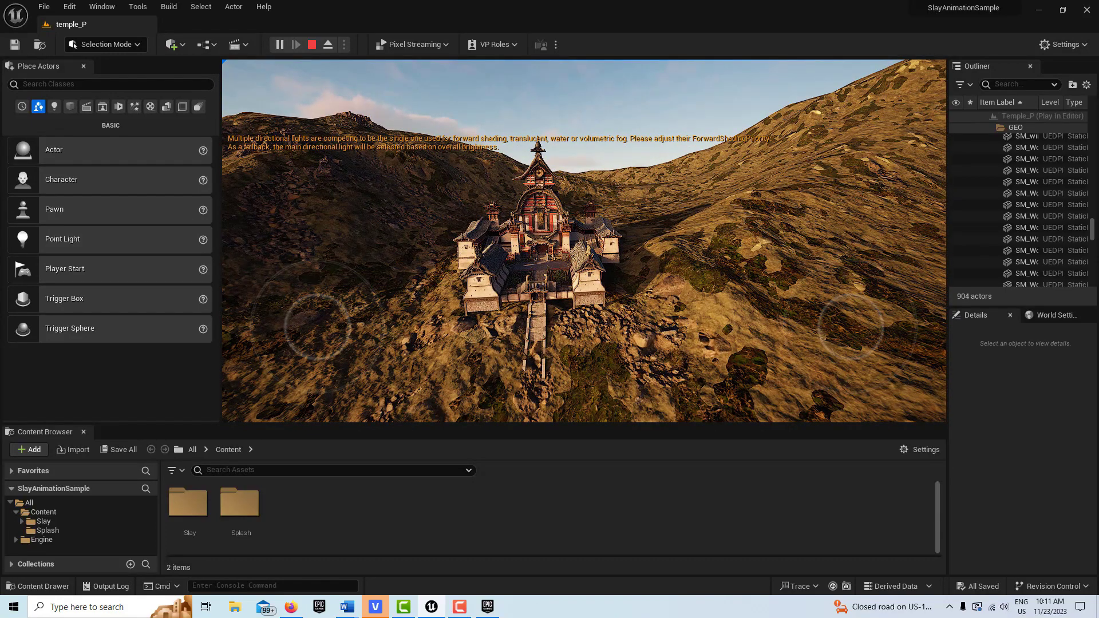
- Stop the play session and disable Always Show Touch Interface in Project Settings, found by searching 'touch'
{"action": "key", "text": "Escape"}
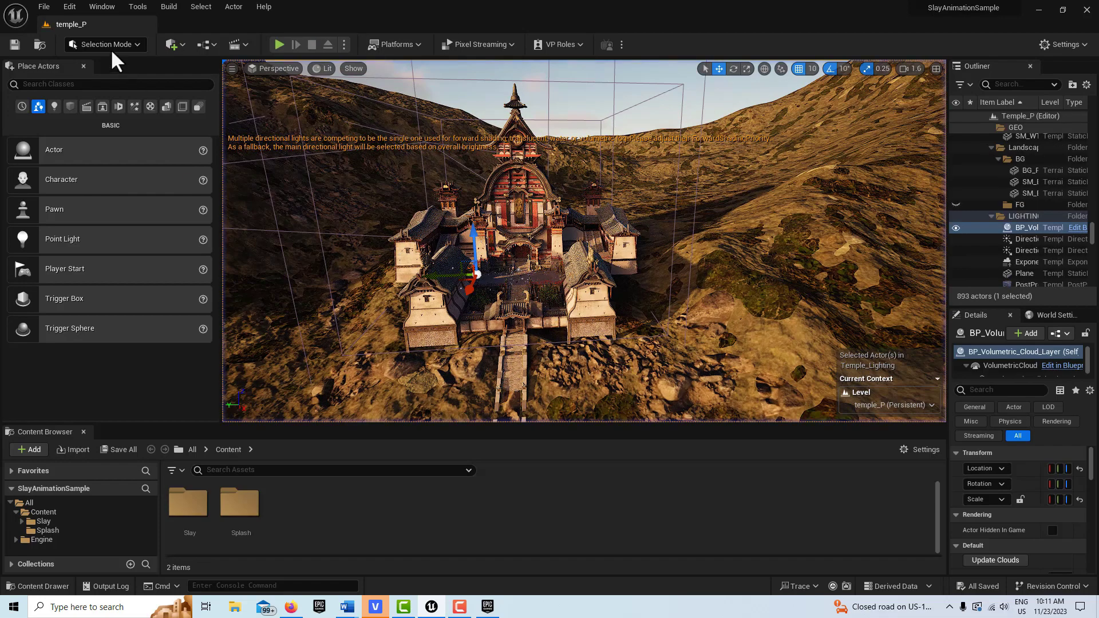
{"action": "left_click", "coordinate": [72, 7]}
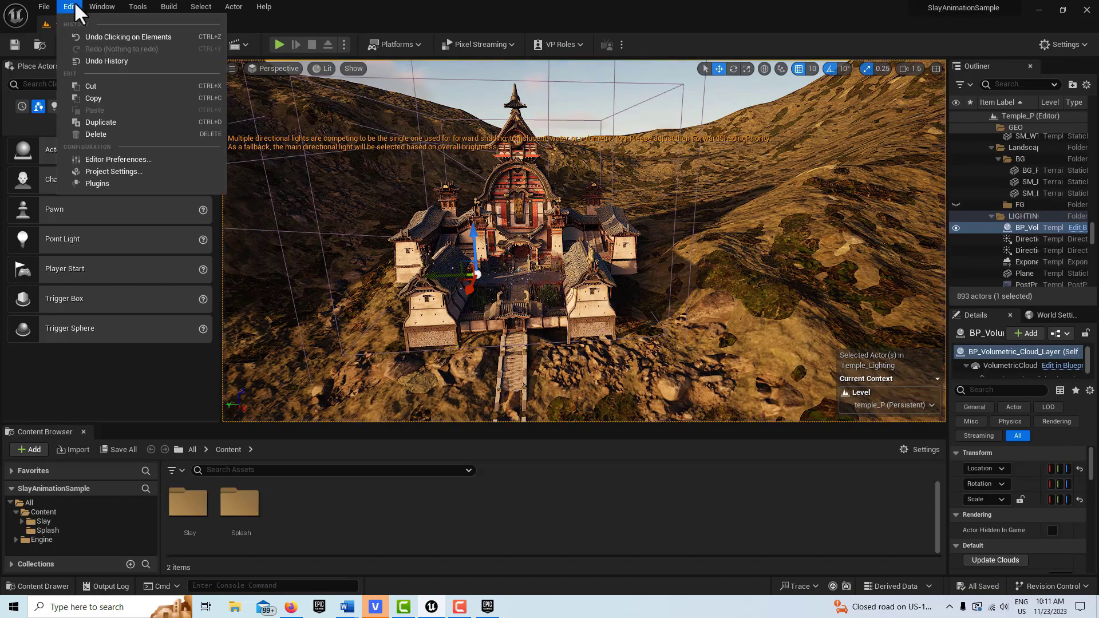
{"action": "left_click", "coordinate": [106, 170]}
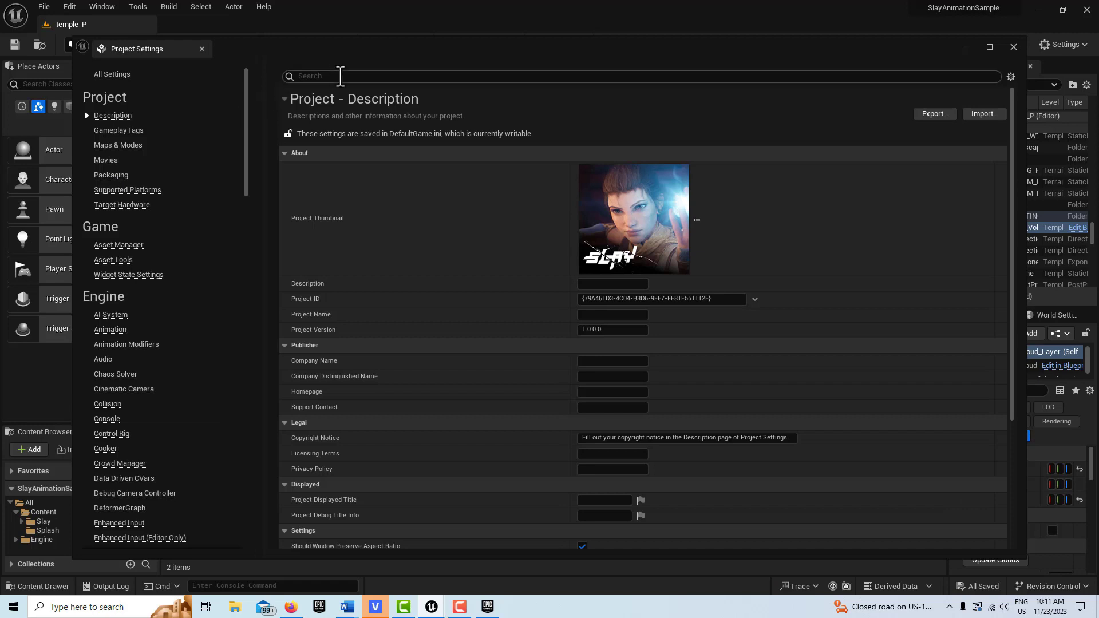
{"action": "left_click", "coordinate": [335, 76]}
{"action": "type", "text": "touch"}
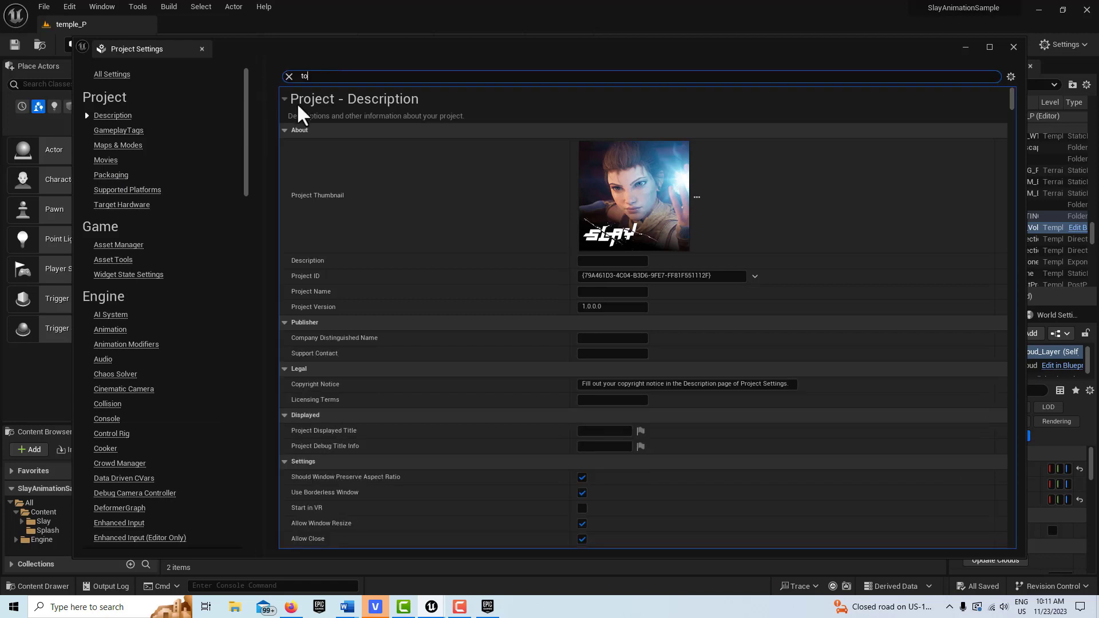
{"action": "scroll", "coordinate": [486, 370], "scroll_direction": "down", "scroll_amount": 5}
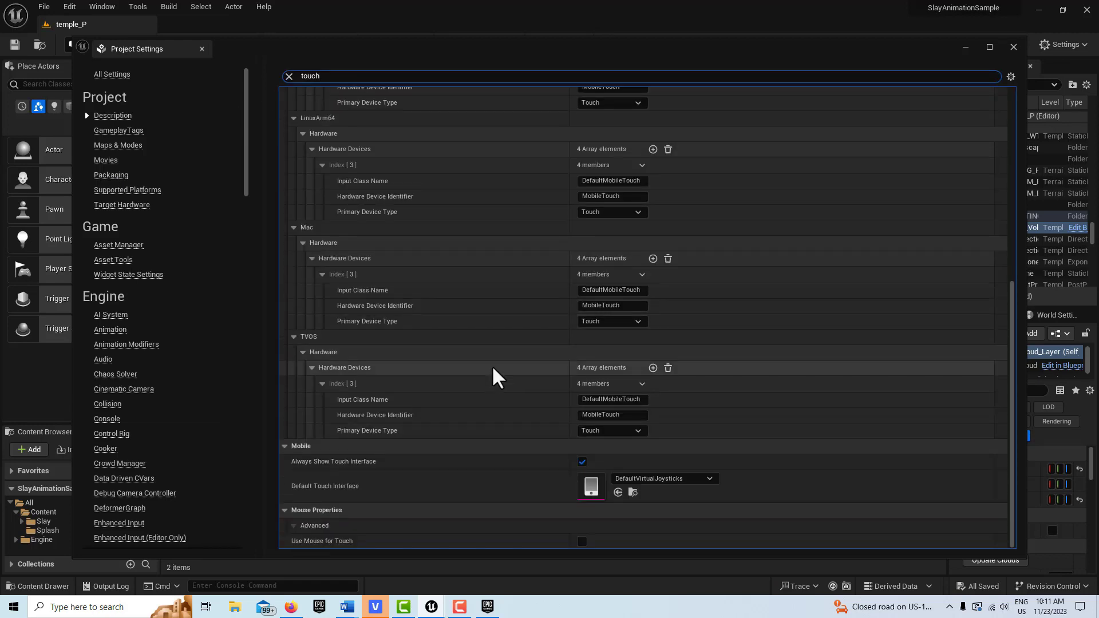
{"action": "left_click", "coordinate": [582, 461]}
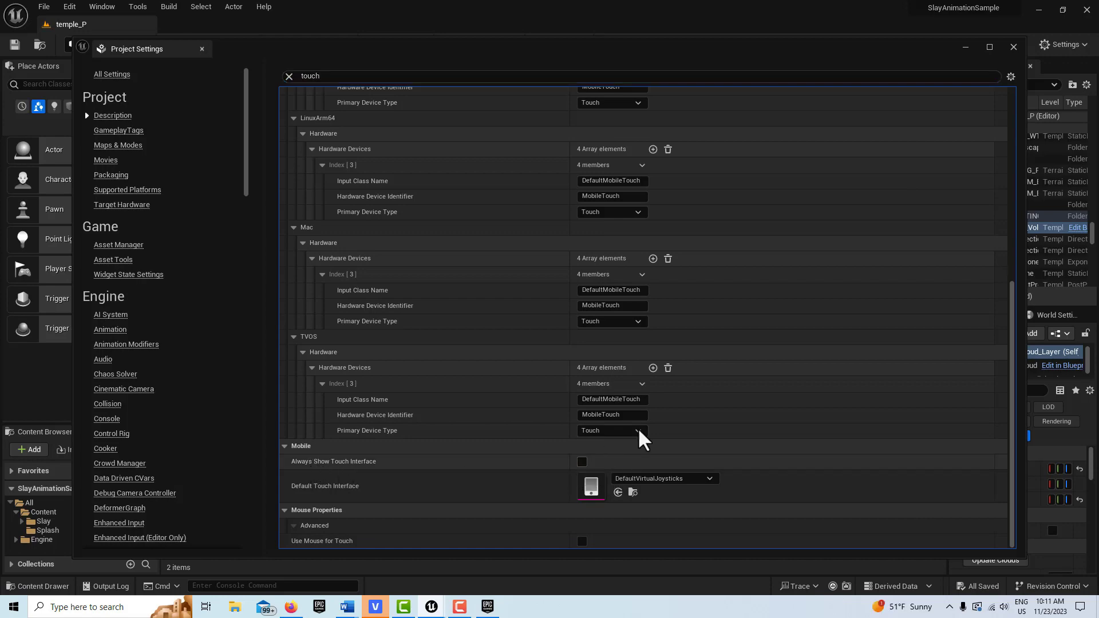
{"action": "left_click", "coordinate": [1013, 47]}
- Enlarge the Content Browser, go to Slay/Envs/Temple and select Temple_P, then widen the Outliner
{"action": "left_click_drag", "start_coordinate": [692, 305], "coordinate": [664, 257]}
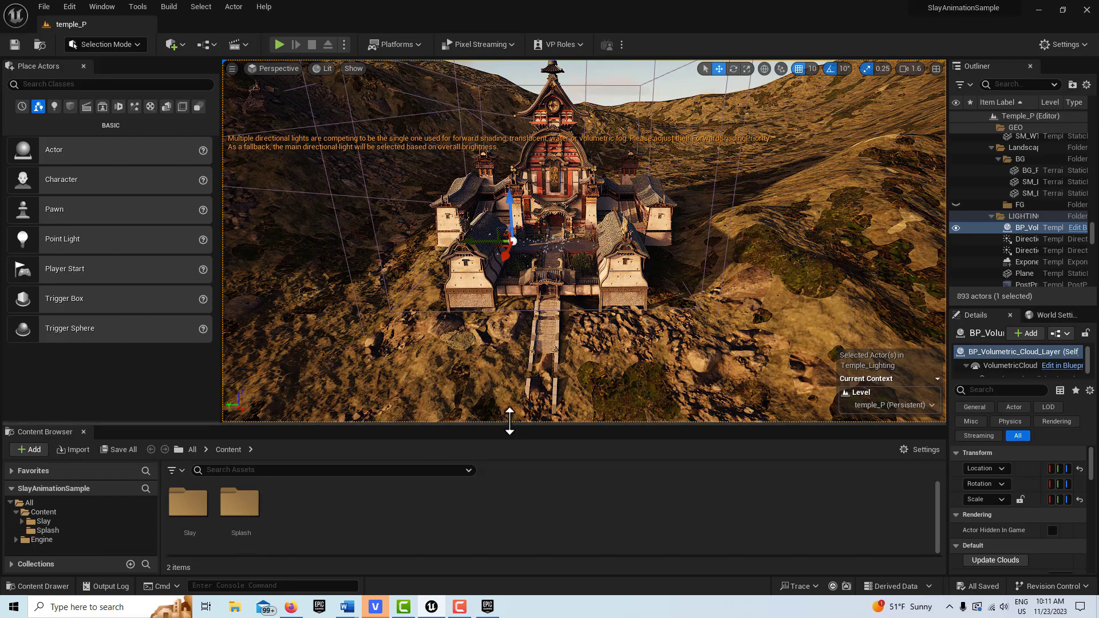
{"action": "left_click_drag", "start_coordinate": [510, 424], "coordinate": [512, 357]}
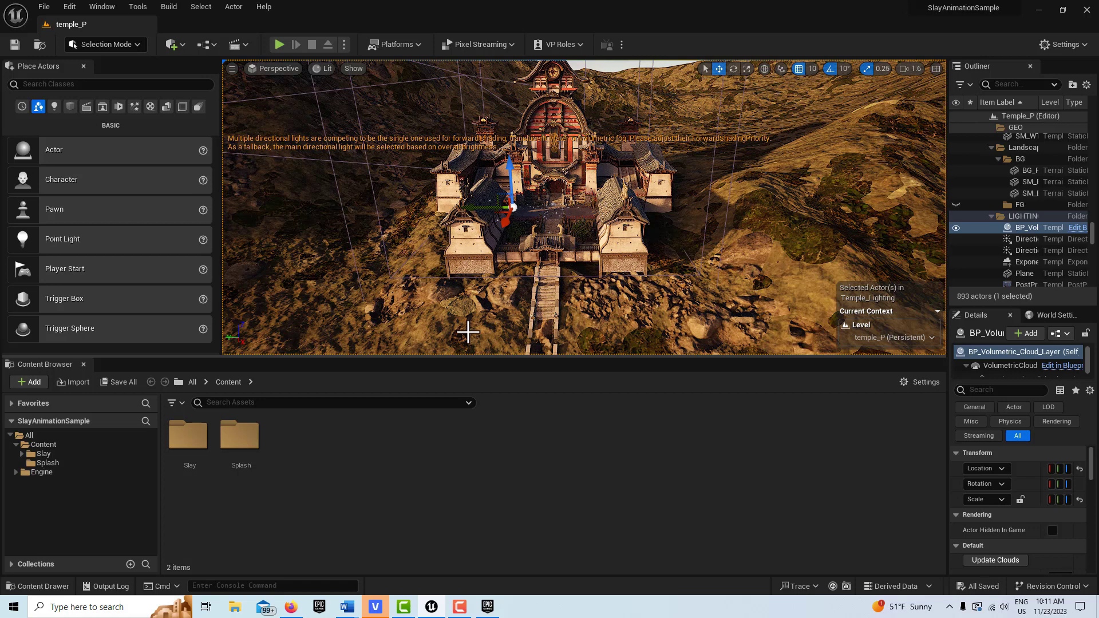
{"action": "left_click", "coordinate": [21, 453]}
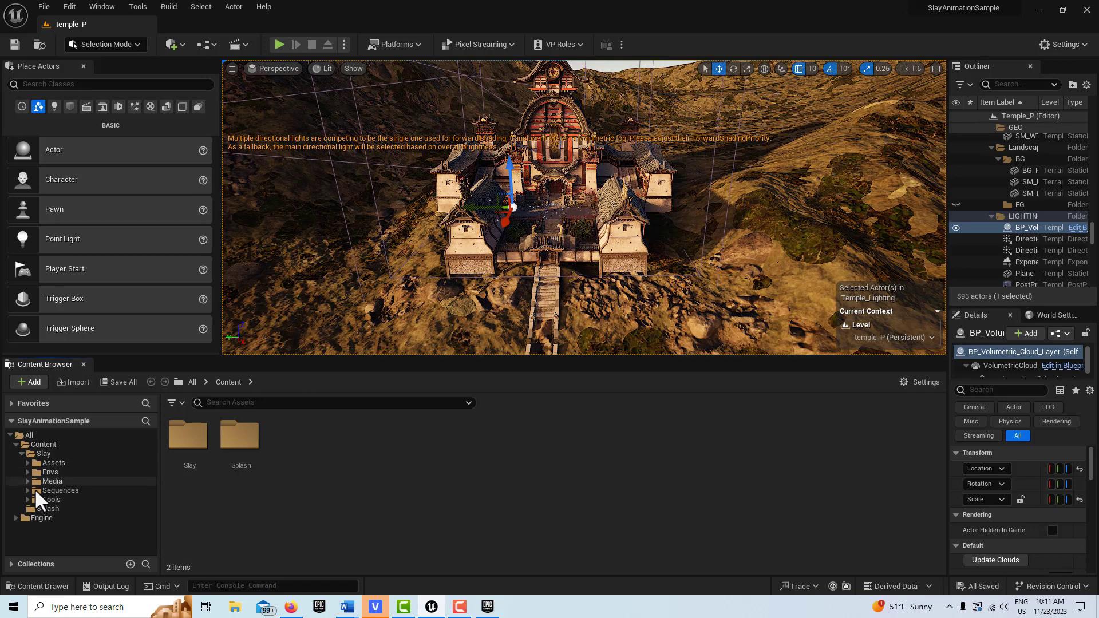
{"action": "left_click", "coordinate": [26, 472]}
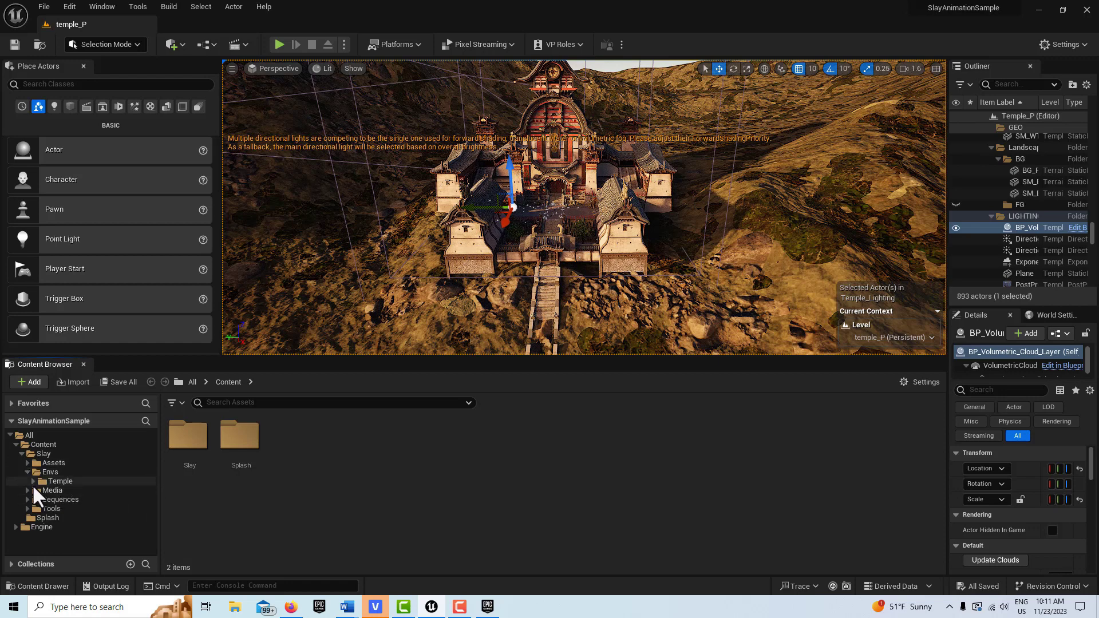
{"action": "left_click", "coordinate": [32, 482]}
{"action": "left_click", "coordinate": [67, 479]}
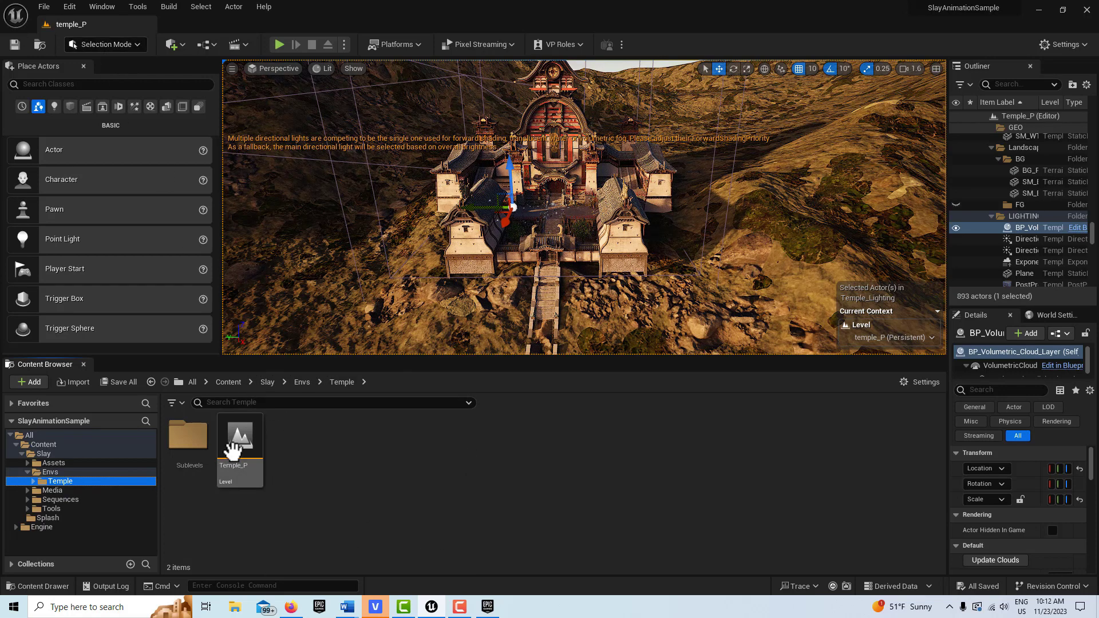
{"action": "left_click", "coordinate": [241, 441]}
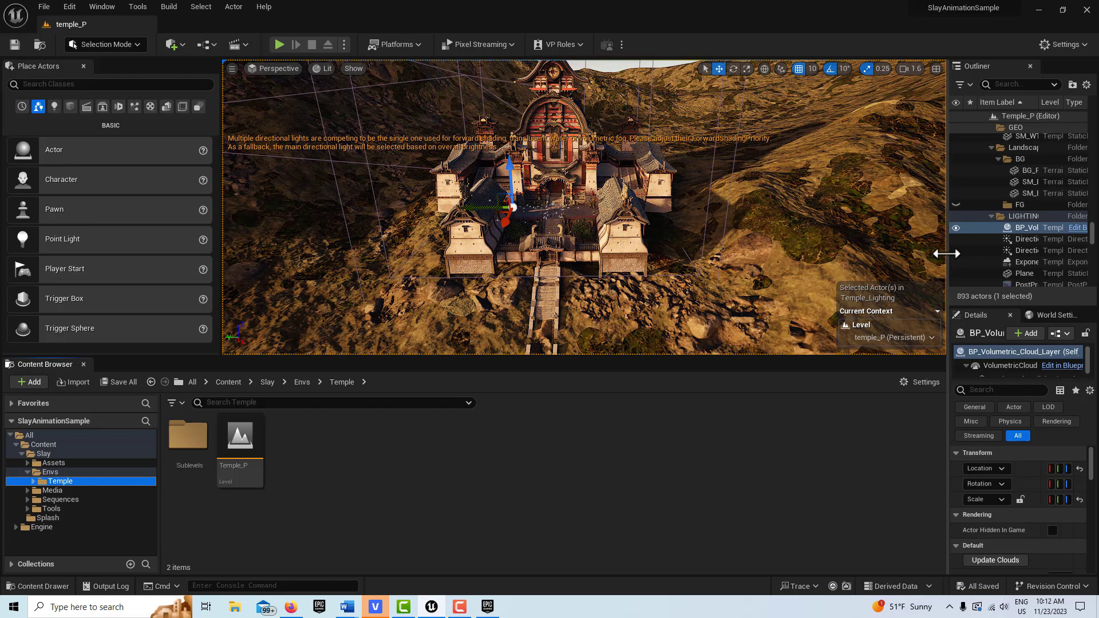
{"action": "left_click_drag", "start_coordinate": [945, 254], "coordinate": [818, 258]}
- Open the Levels panel from the Window menu and dock it beside the Details panel
{"action": "left_click", "coordinate": [95, 7]}
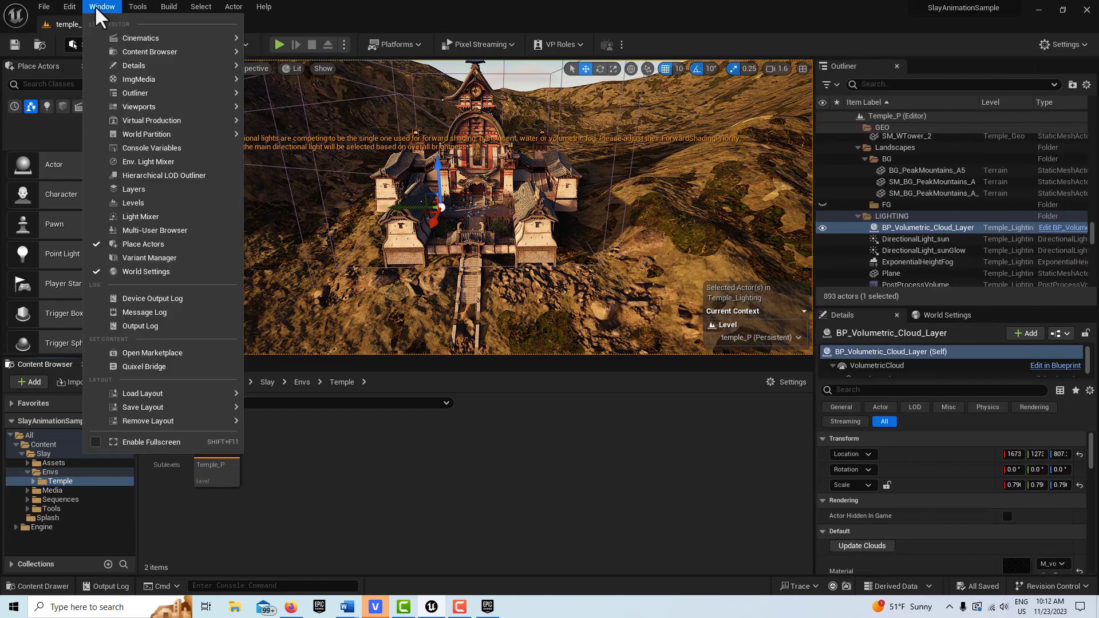
{"action": "left_click", "coordinate": [105, 203]}
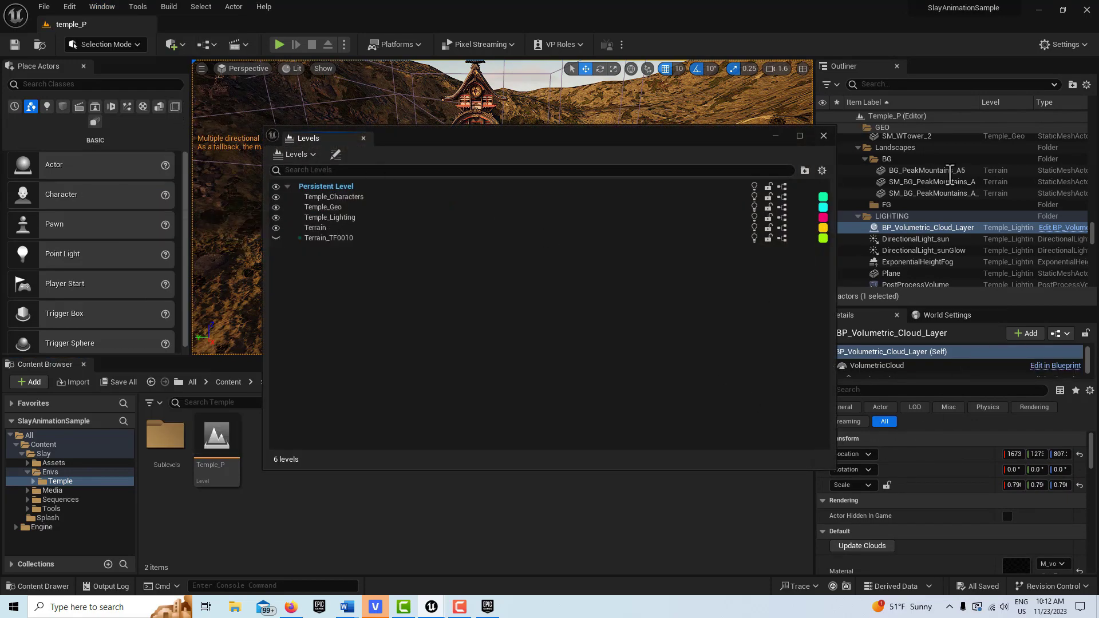
{"action": "left_click_drag", "start_coordinate": [343, 139], "coordinate": [947, 318]}
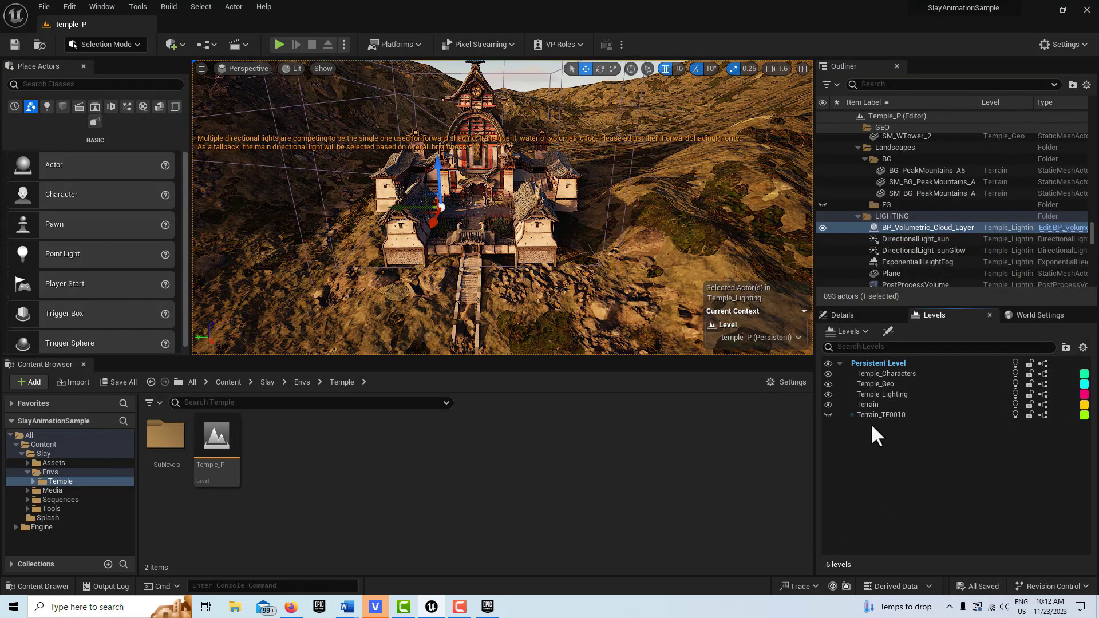
- Isolate Temple_Geo by hiding Persistent Level, Temple_Characters, Temple_Lighting and Terrain, and view the scene Unlit
{"action": "left_click", "coordinate": [889, 383]}
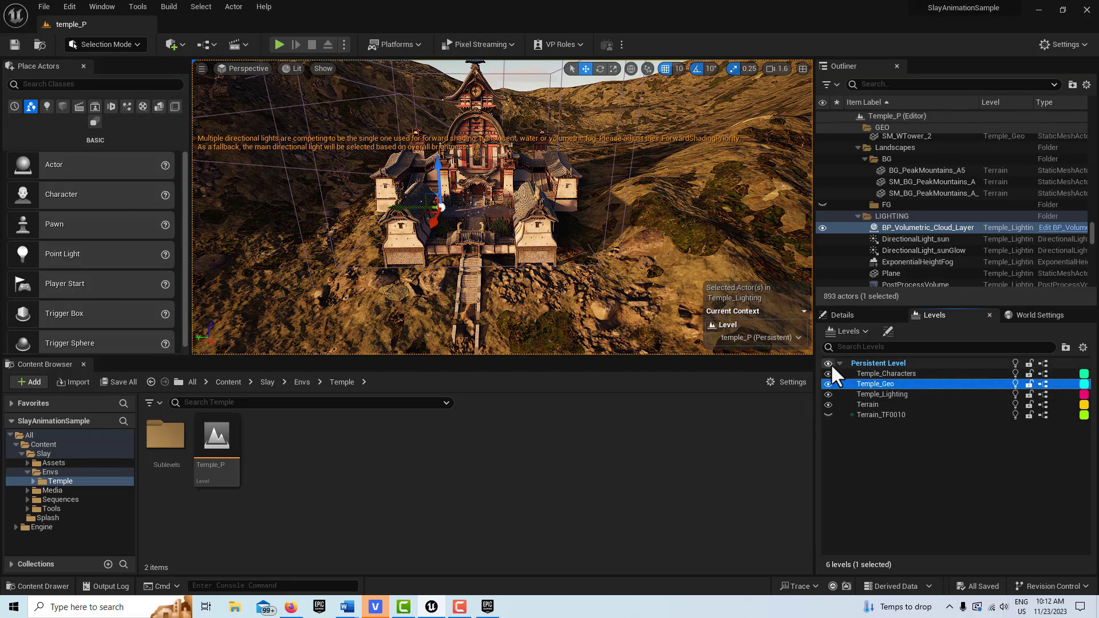
{"action": "left_click", "coordinate": [829, 363]}
{"action": "left_click", "coordinate": [828, 373]}
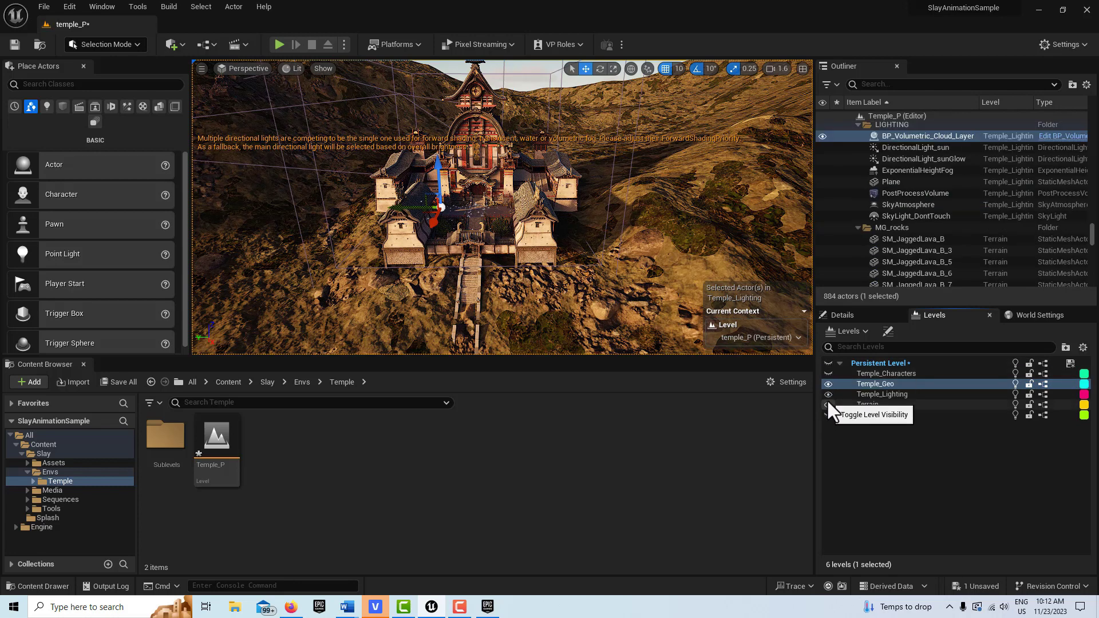
{"action": "left_click", "coordinate": [828, 395]}
{"action": "left_click", "coordinate": [828, 403]}
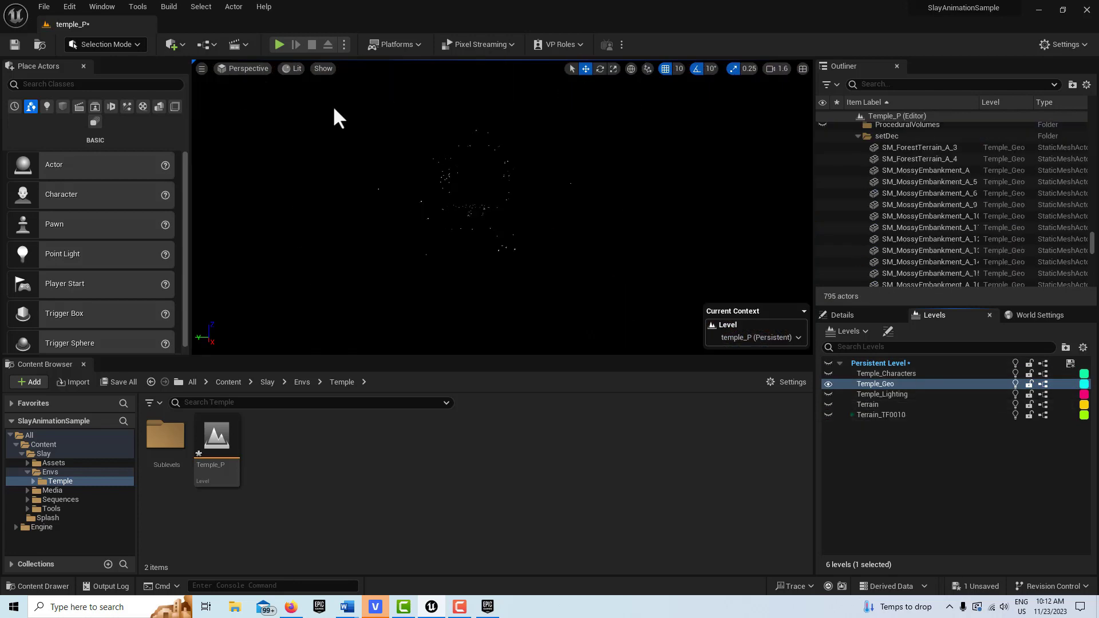
{"action": "left_click", "coordinate": [290, 73]}
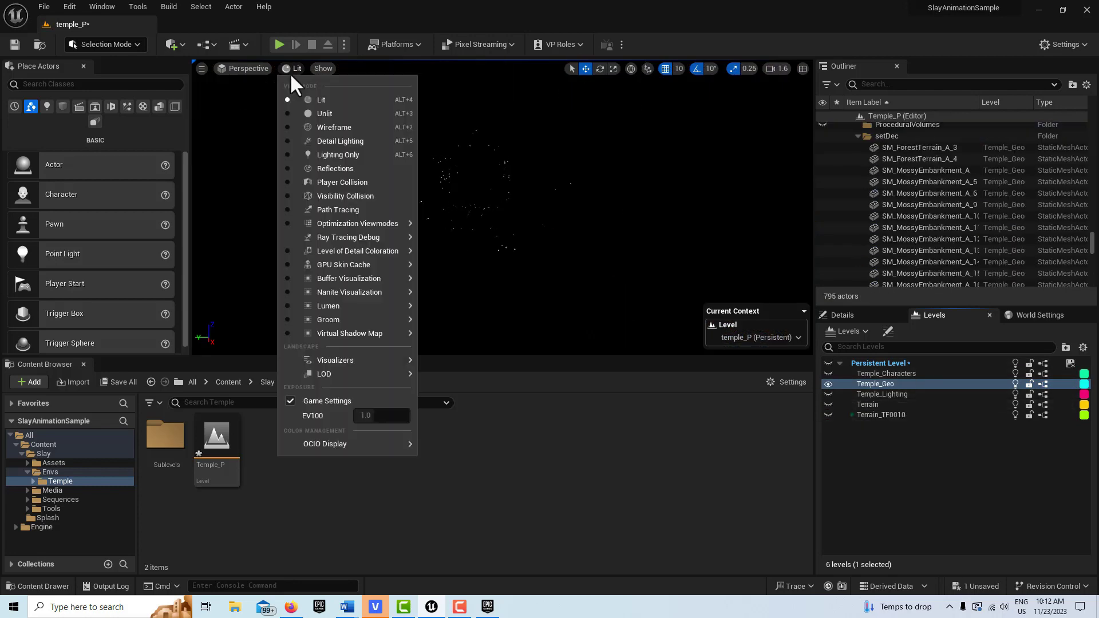
{"action": "left_click", "coordinate": [311, 108]}
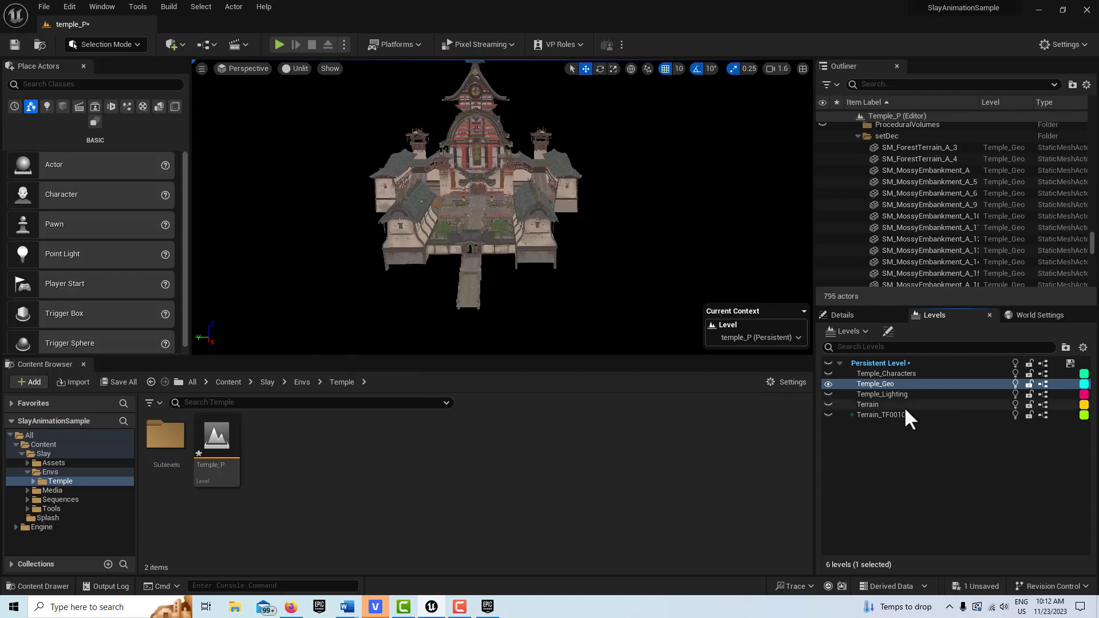
- Make Temple_Lighting, Terrain, Terrain_TF0010, Temple_Characters and Persistent Level visible
{"action": "left_click", "coordinate": [827, 394]}
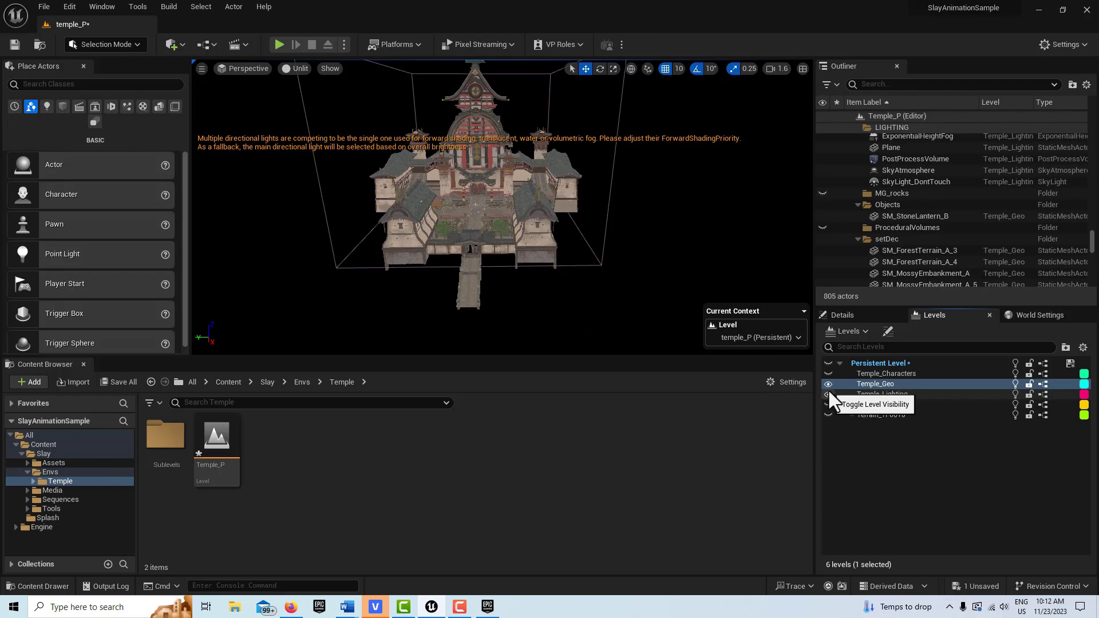
{"action": "left_click", "coordinate": [828, 404]}
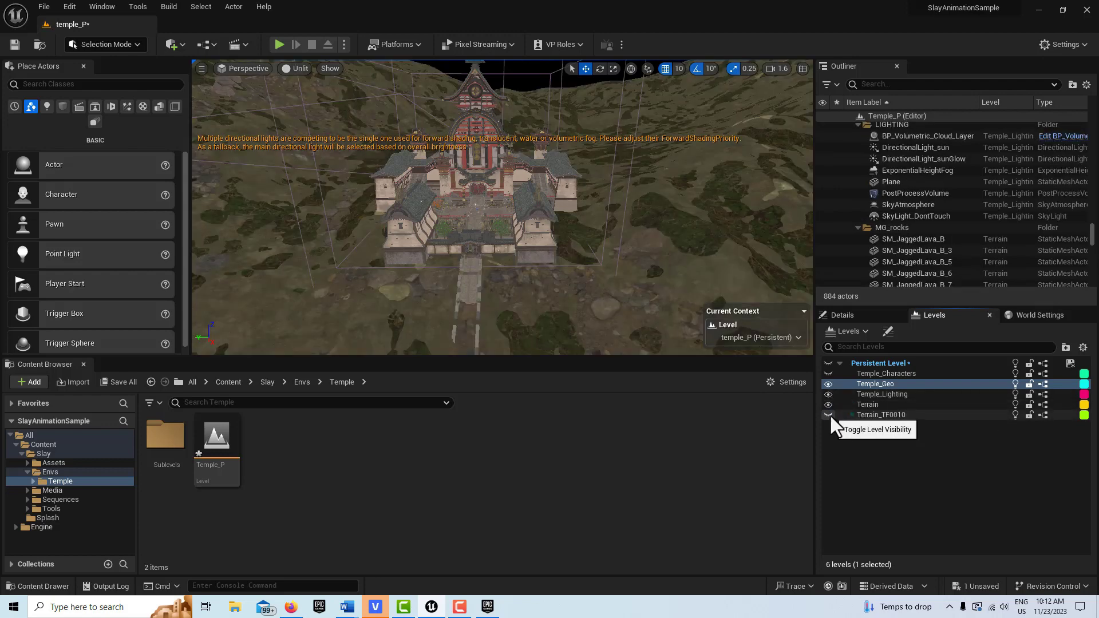
{"action": "left_click", "coordinate": [828, 414]}
{"action": "left_click_drag", "start_coordinate": [665, 300], "coordinate": [655, 254]}
{"action": "left_click", "coordinate": [828, 374]}
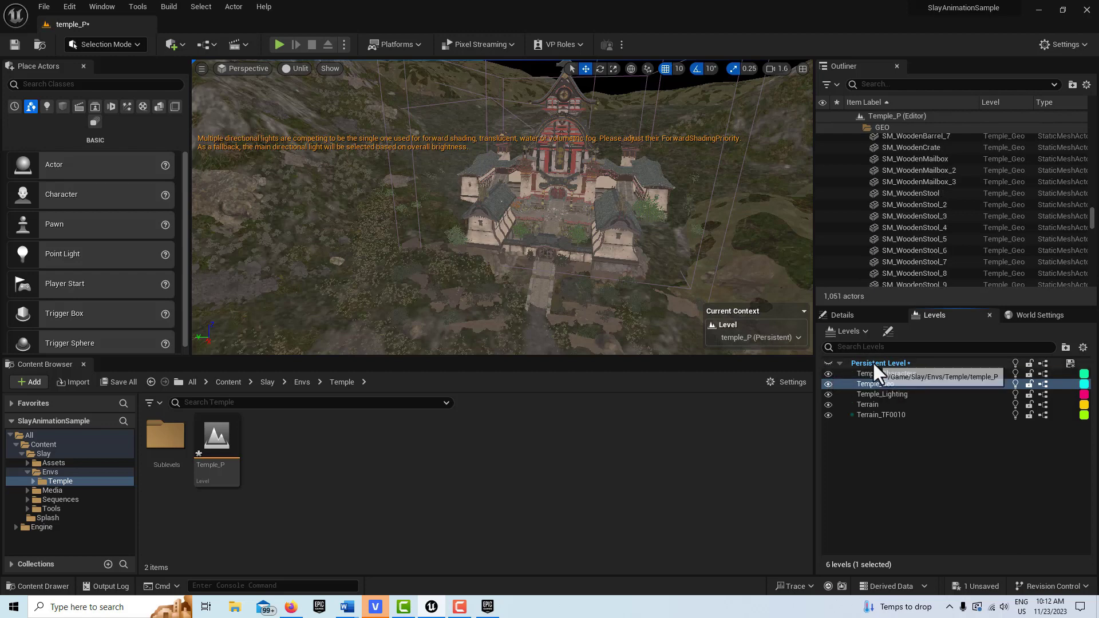
{"action": "left_click", "coordinate": [863, 362]}
{"action": "left_click", "coordinate": [827, 363]}
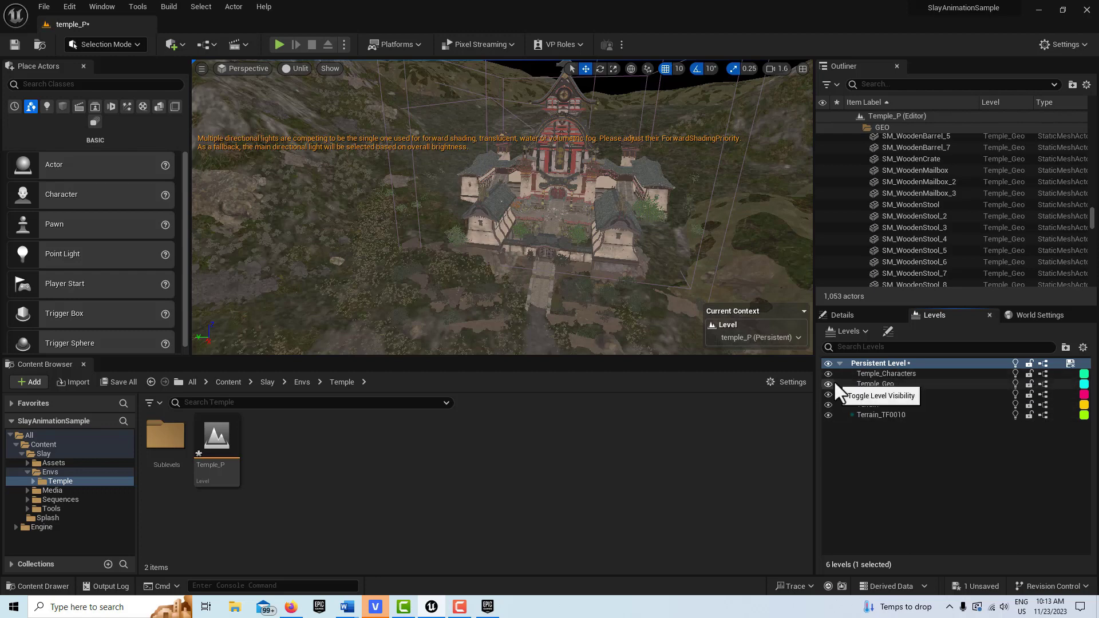
- Open the TF_Edit master sequence from Sequences/TF and lock the viewport to its shot cameras
{"action": "left_click", "coordinate": [53, 499]}
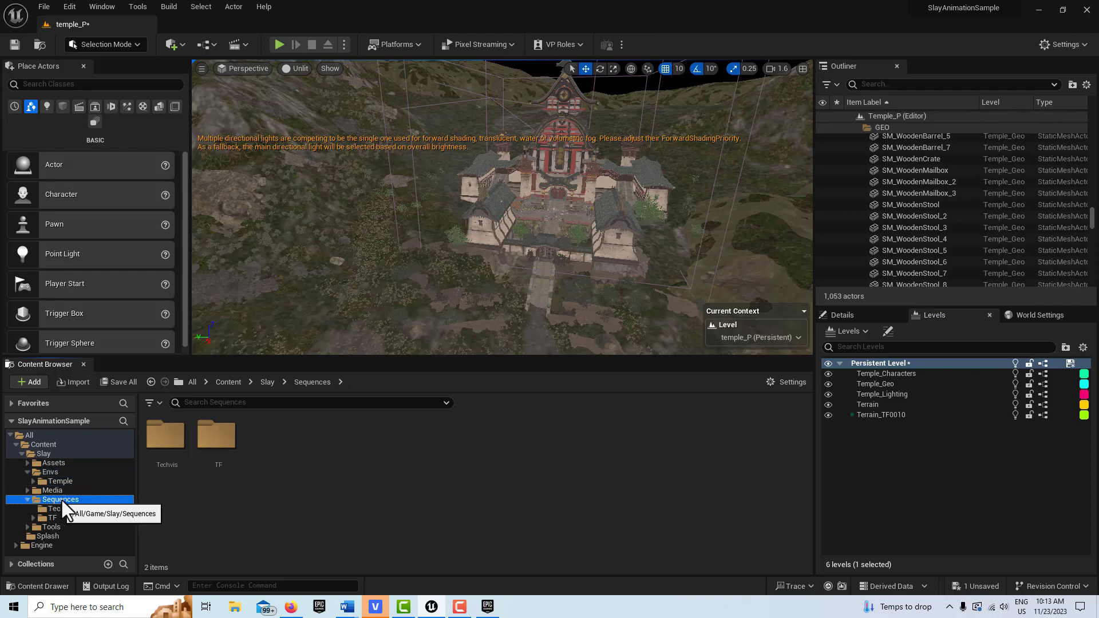
{"action": "double_click", "coordinate": [61, 498]}
{"action": "double_click", "coordinate": [220, 435]}
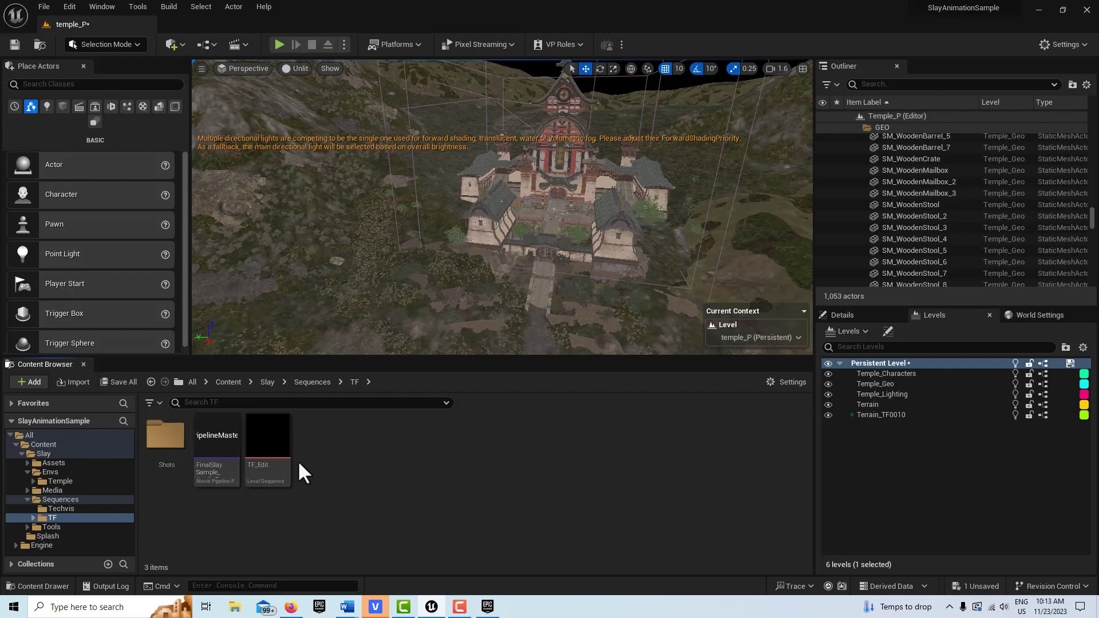
{"action": "double_click", "coordinate": [271, 442]}
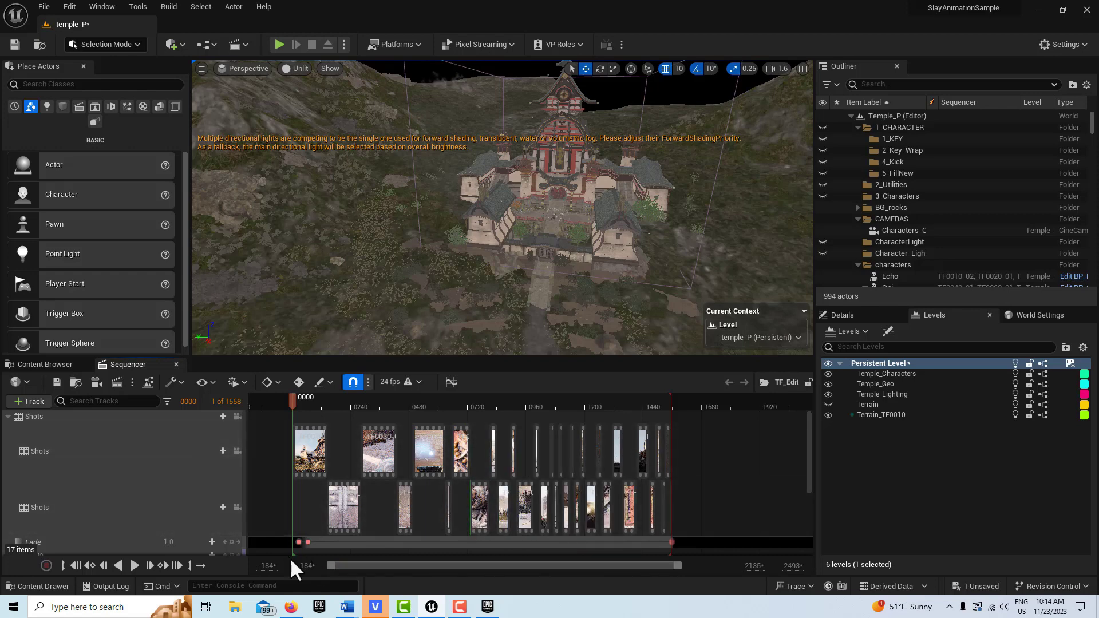
{"action": "left_click", "coordinate": [237, 417]}
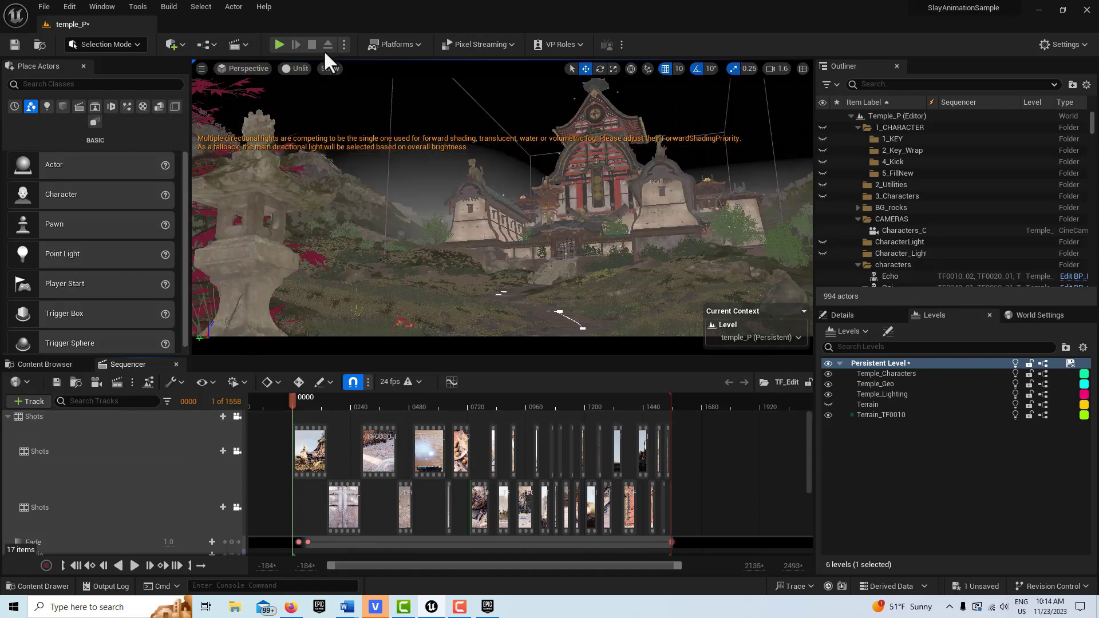
- Switch the viewport to Lit, then play TF_Edit and pause it at frame 0339
{"action": "left_click", "coordinate": [299, 68]}
{"action": "left_click", "coordinate": [309, 98]}
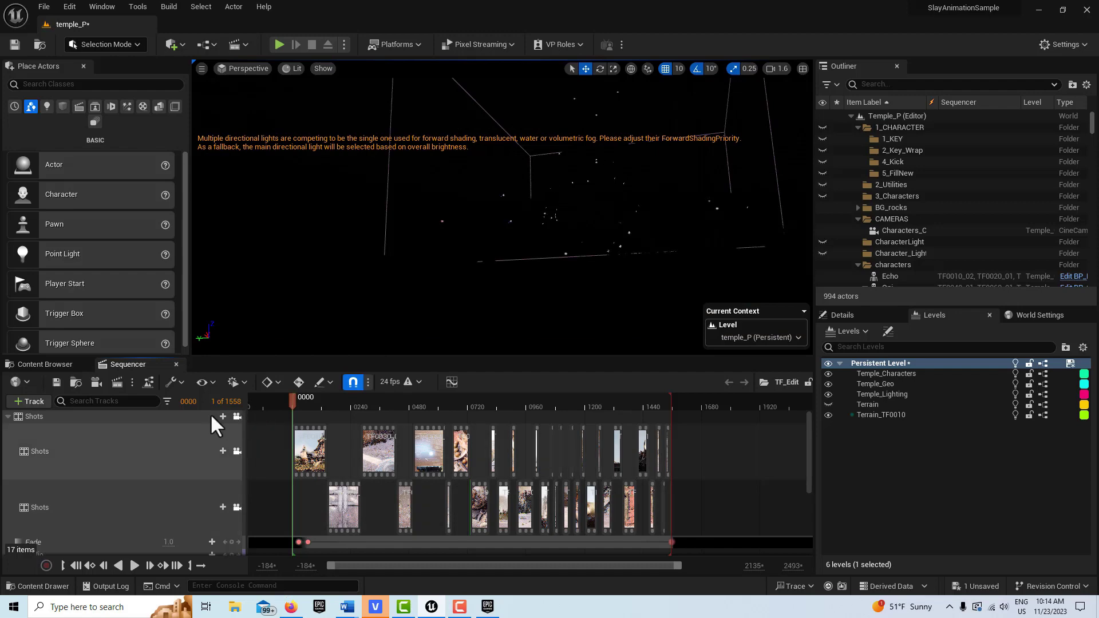
{"action": "left_click", "coordinate": [133, 567]}
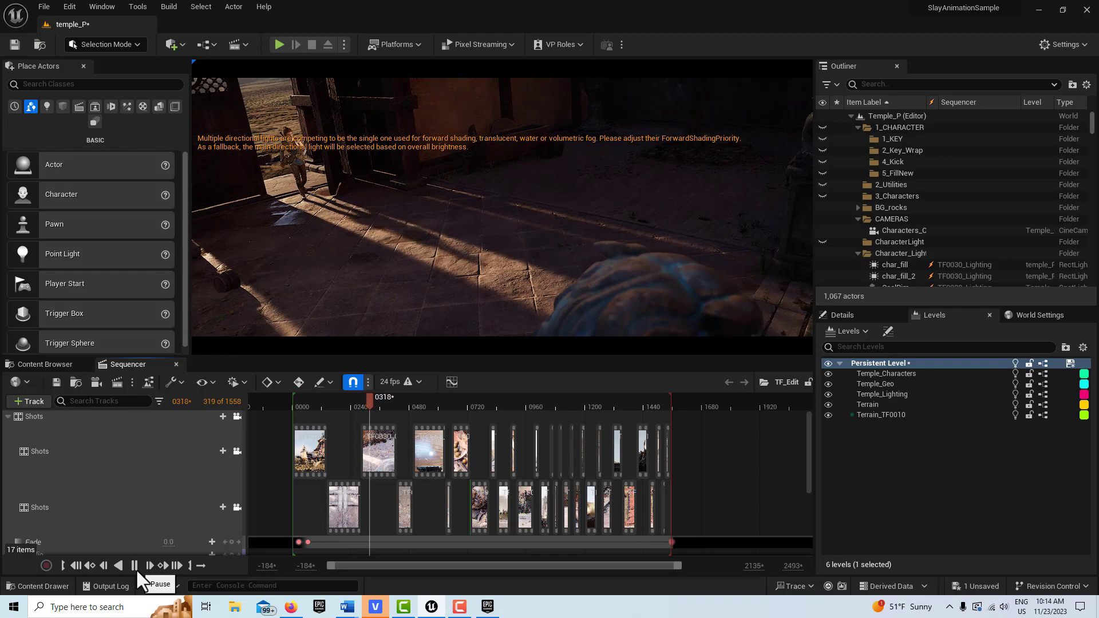
{"action": "left_click", "coordinate": [134, 566]}
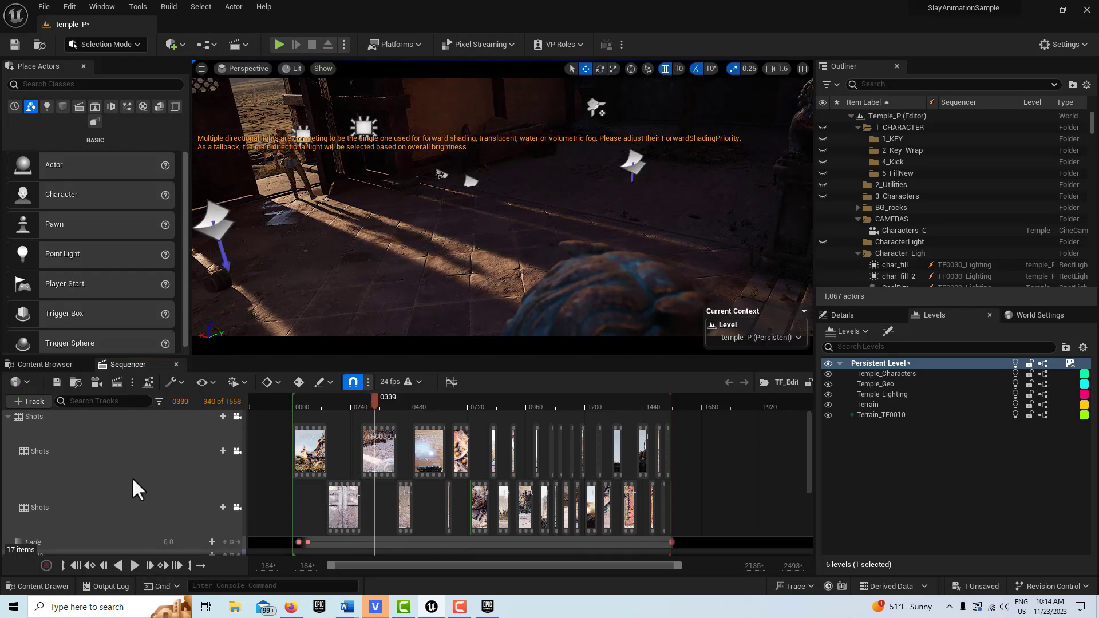
- Open the Movie Render Queue from Sequencer's Render Movie button with TF_Edit queued as a job
{"action": "left_click", "coordinate": [117, 382]}
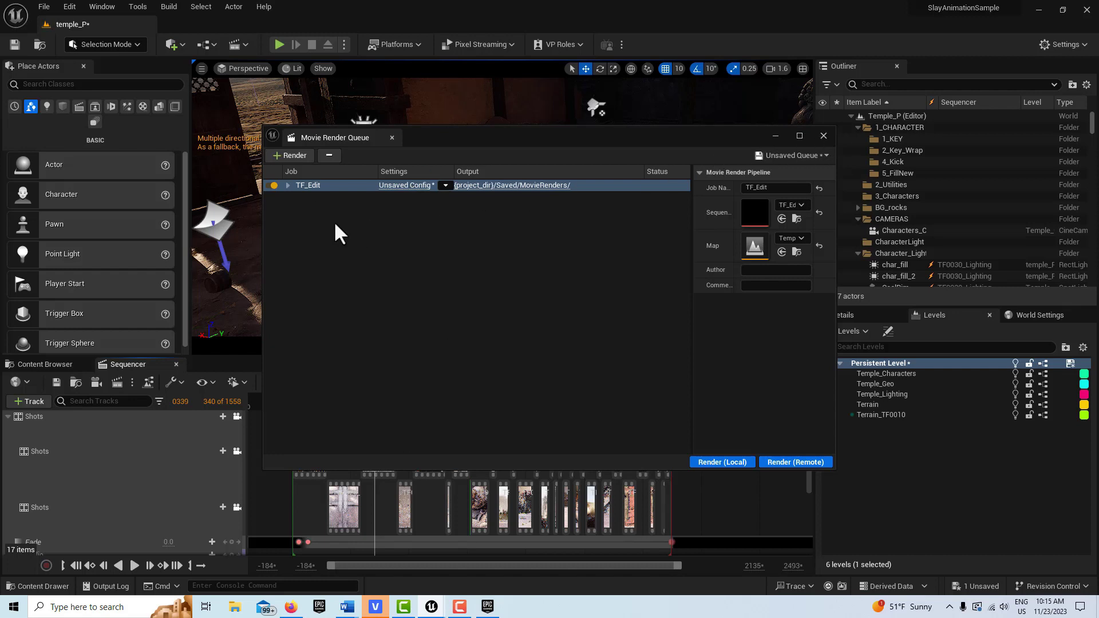
- Close the render queue, switch to Movie Scene Capture (Legacy), and review then close its Render Movie Settings
{"action": "left_click", "coordinate": [823, 136]}
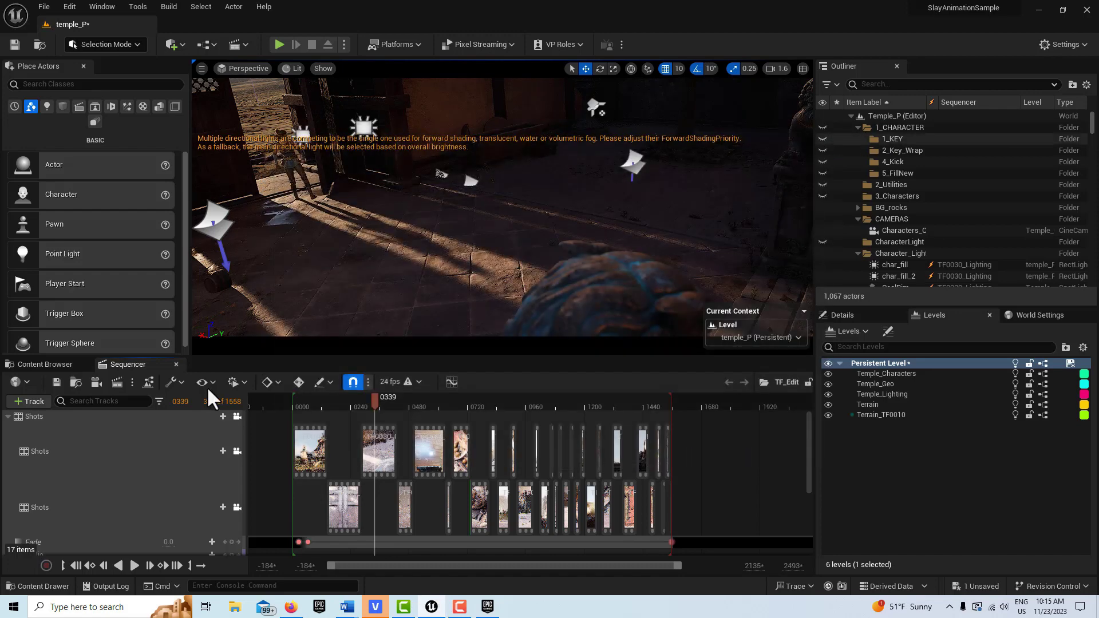
{"action": "left_click", "coordinate": [132, 383]}
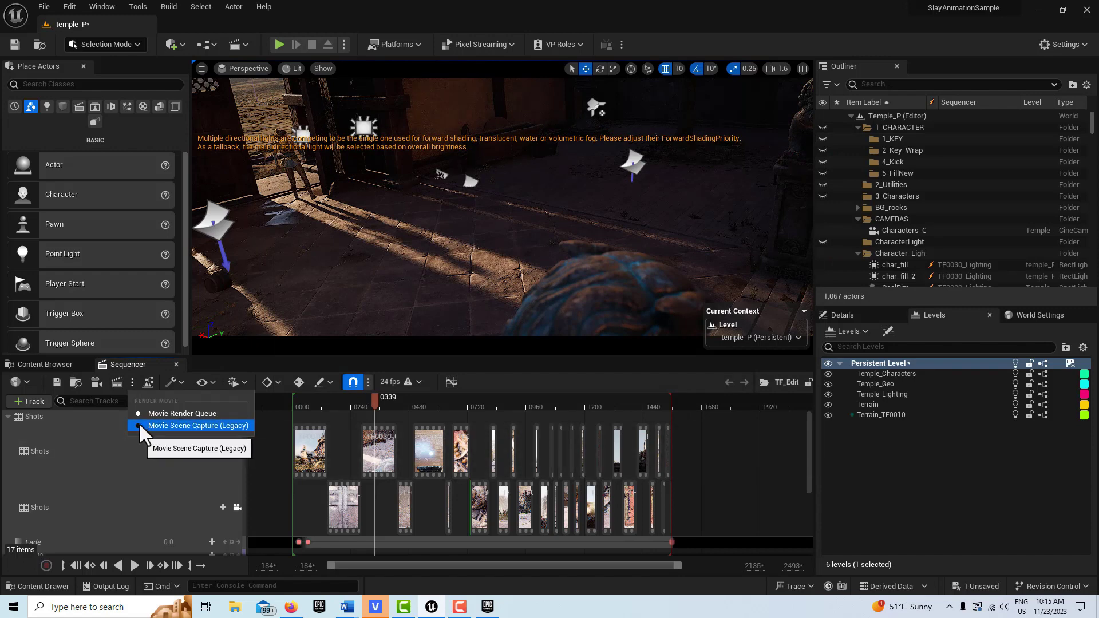
{"action": "left_click", "coordinate": [185, 468]}
{"action": "left_click", "coordinate": [183, 468]}
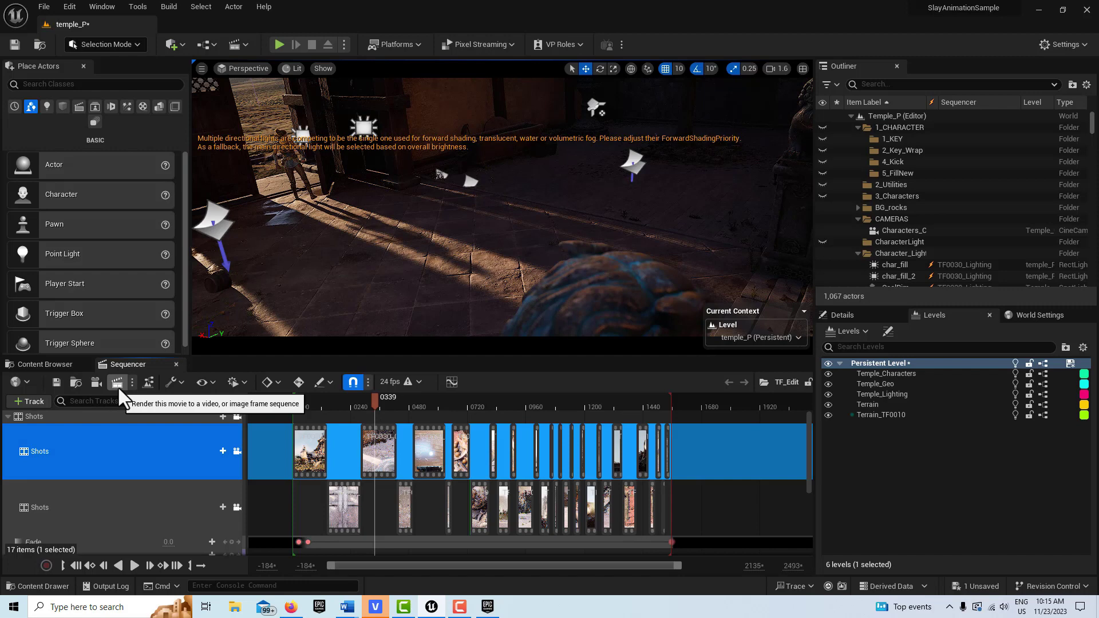
{"action": "left_click", "coordinate": [118, 386]}
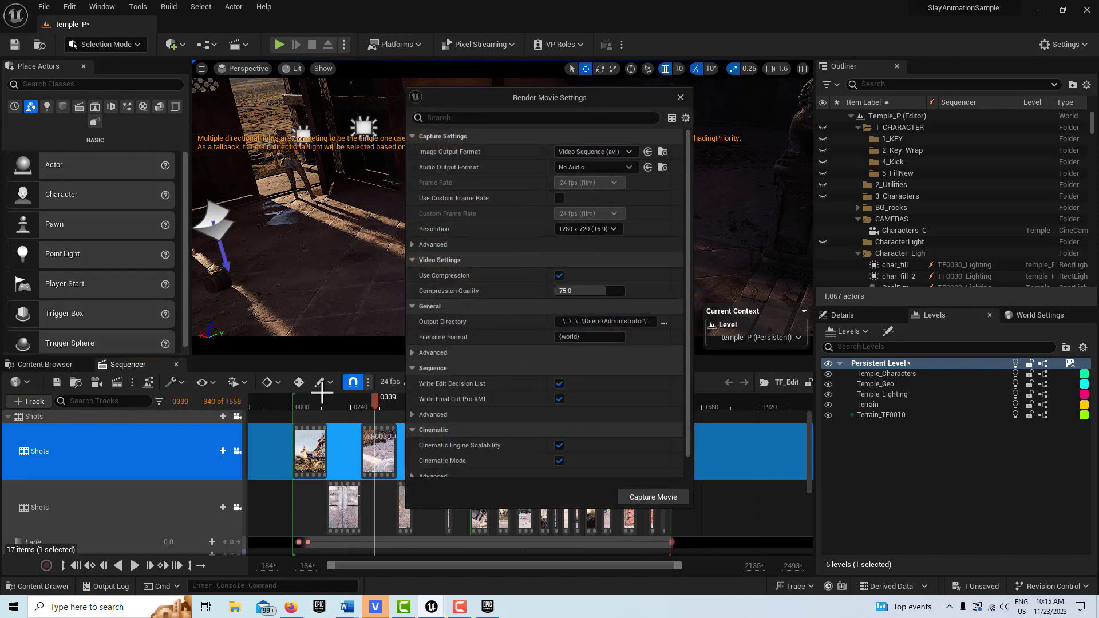
{"action": "left_click", "coordinate": [680, 98]}
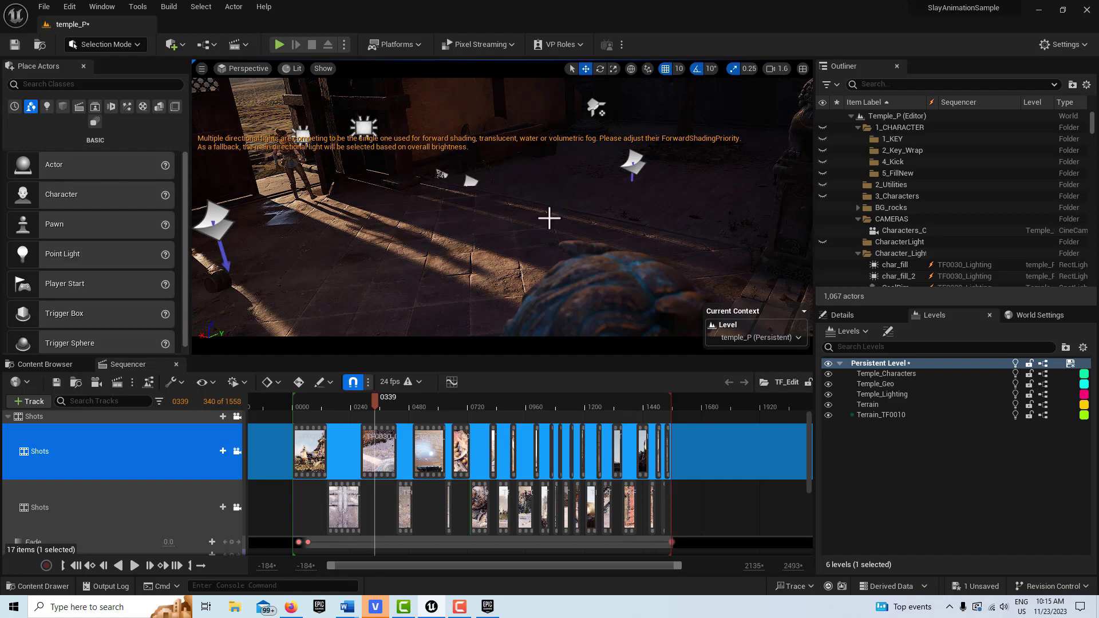
- Enlarge the Content Browser panel and open the TF0010 shot folder under Shots
{"action": "left_click", "coordinate": [61, 364]}
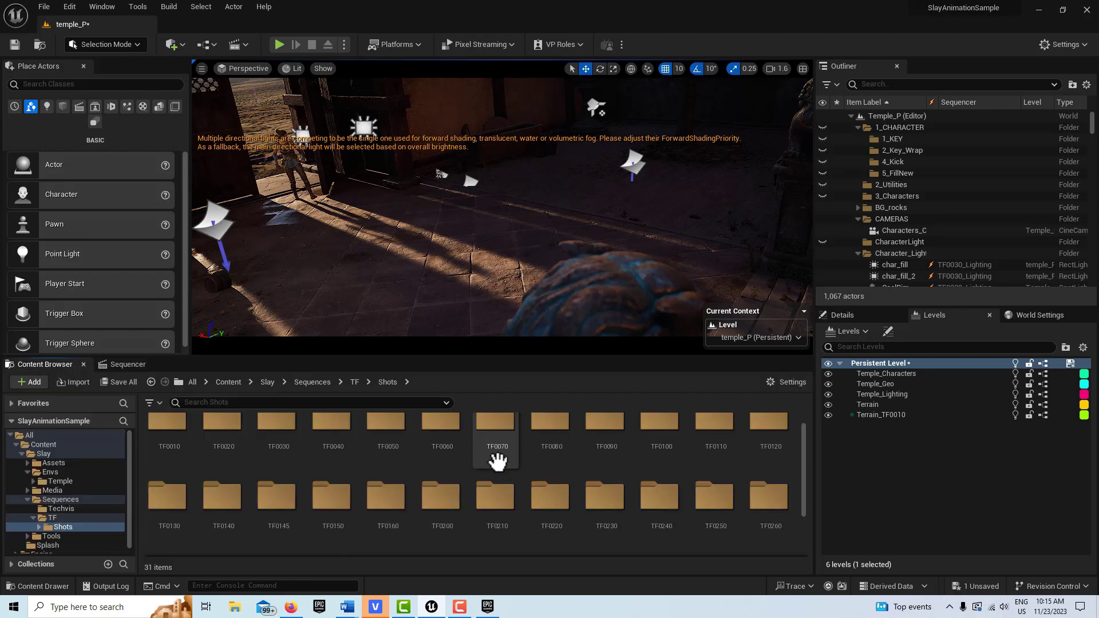
{"action": "left_click_drag", "start_coordinate": [479, 359], "coordinate": [478, 218]}
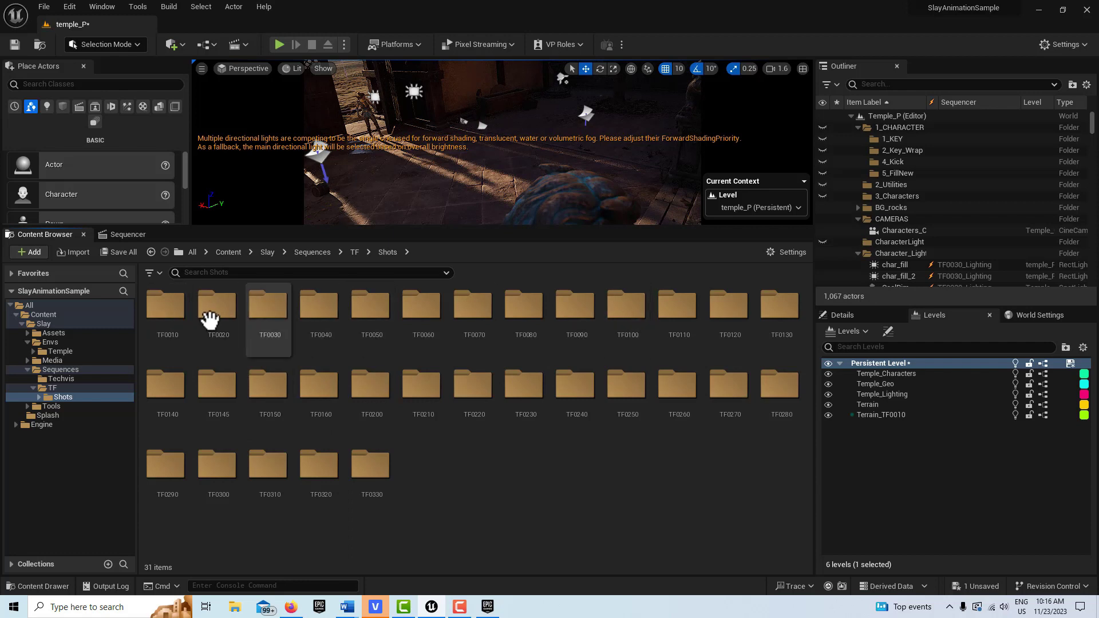
{"action": "double_click", "coordinate": [172, 306]}
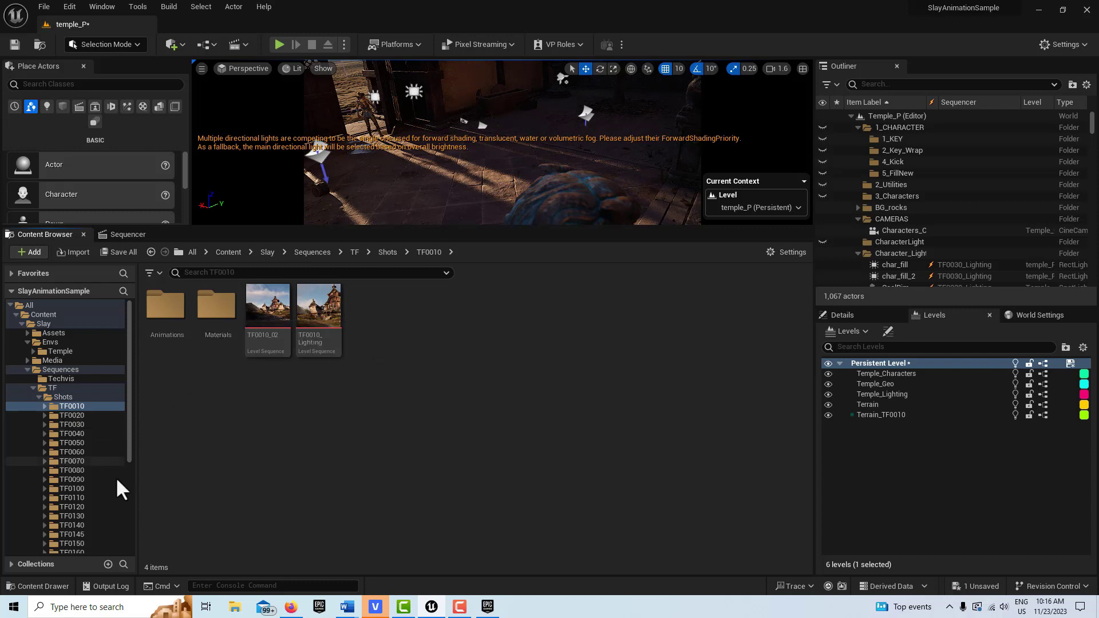
{"action": "left_click_drag", "start_coordinate": [131, 366], "coordinate": [133, 479]}
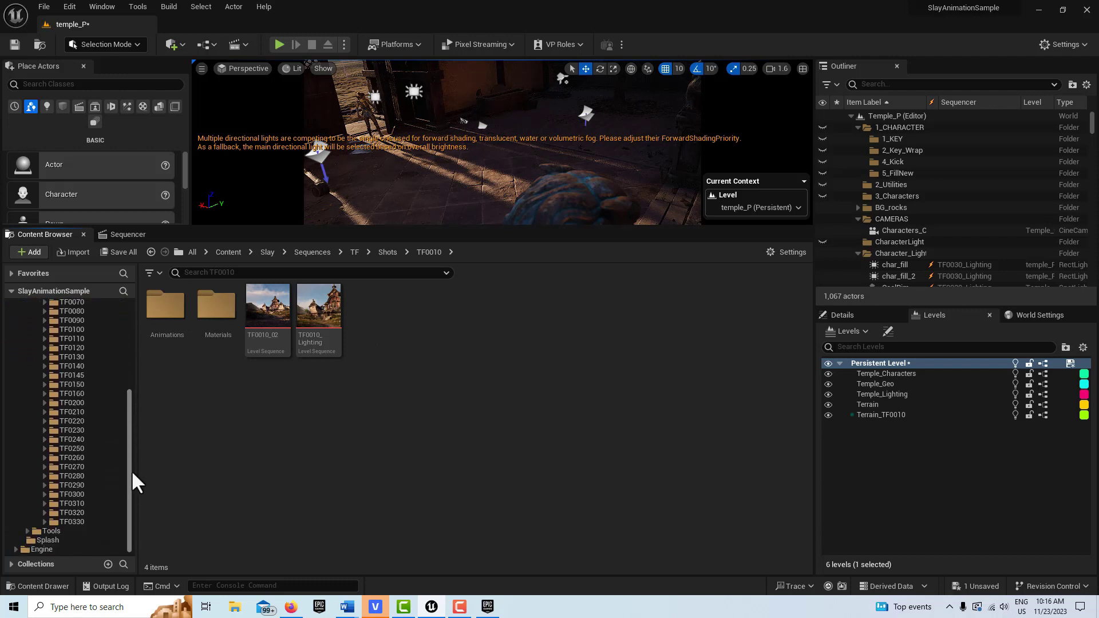
{"action": "left_click_drag", "start_coordinate": [132, 468], "coordinate": [127, 416]}
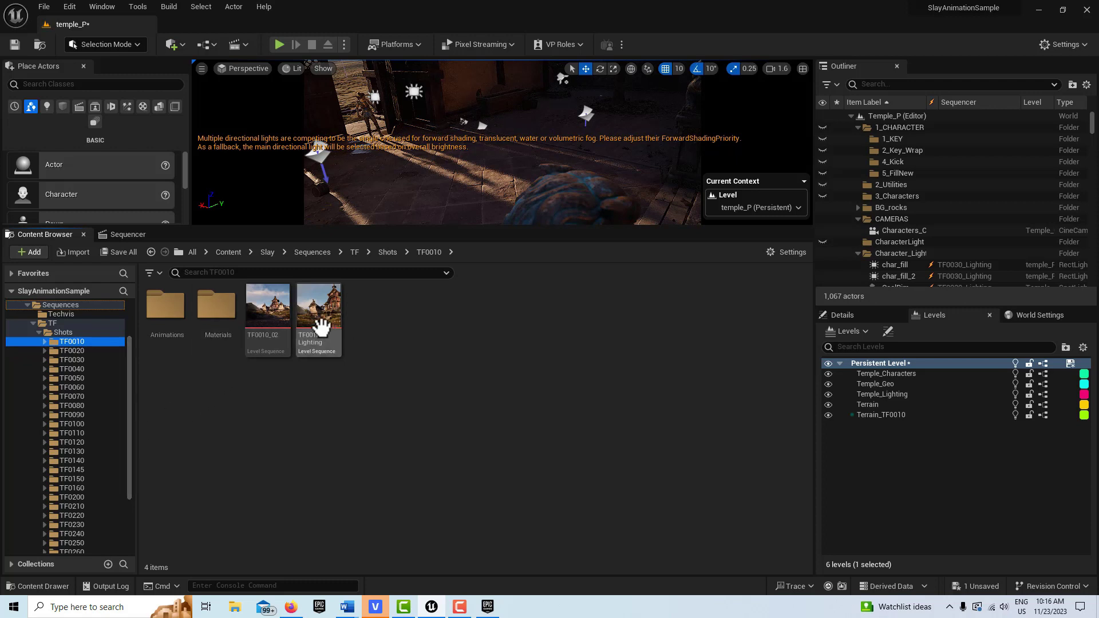
- Check the TF0010 asset info, then open the TF0010_02 level sequence in Sequencer
{"action": "mouse_move", "coordinate": [322, 326]}
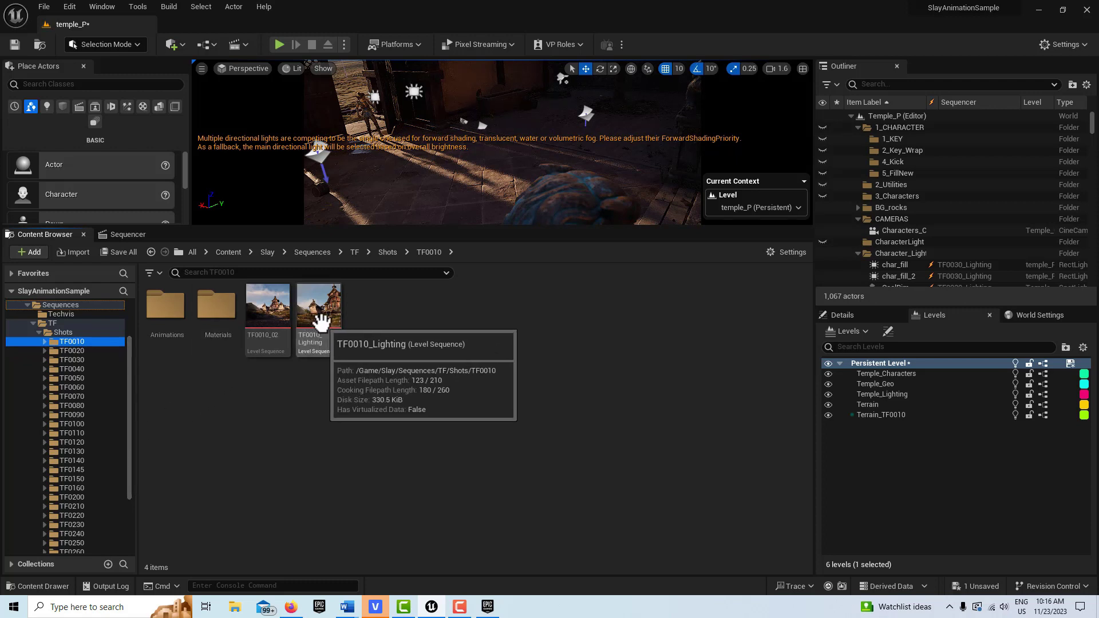
{"action": "mouse_move", "coordinate": [264, 318]}
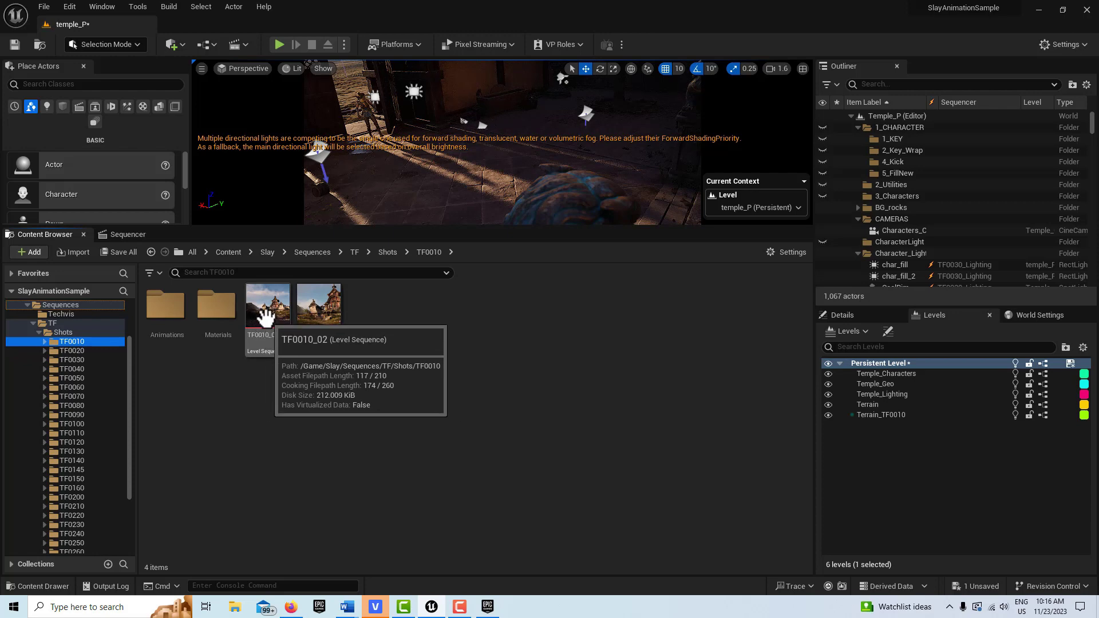
{"action": "double_click", "coordinate": [265, 316]}
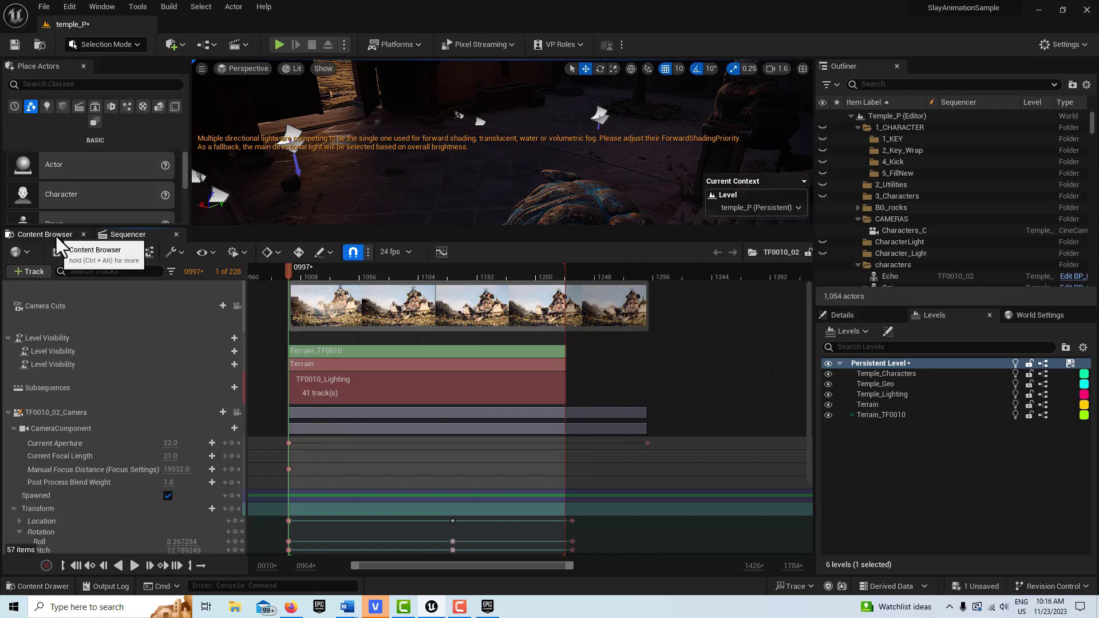
- Close the TF0010_02 sequence and select TF0010's Animations, Materials and TF0010_02 items
{"action": "left_click", "coordinate": [176, 234]}
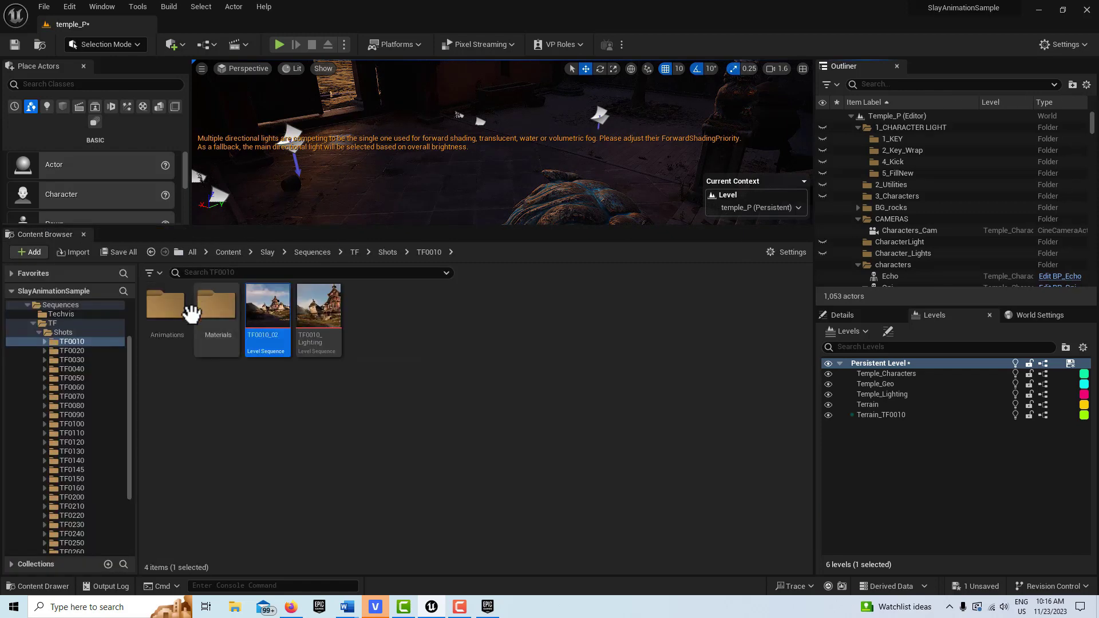
{"action": "left_click", "coordinate": [153, 318]}
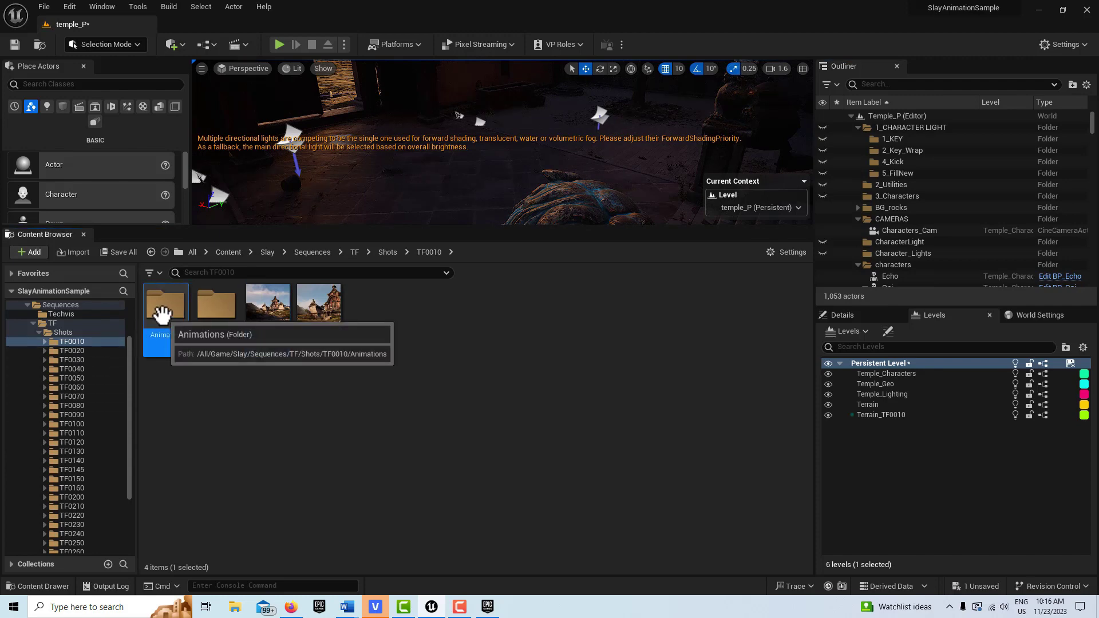
{"action": "left_click", "coordinate": [221, 318]}
{"action": "left_click", "coordinate": [266, 339]}
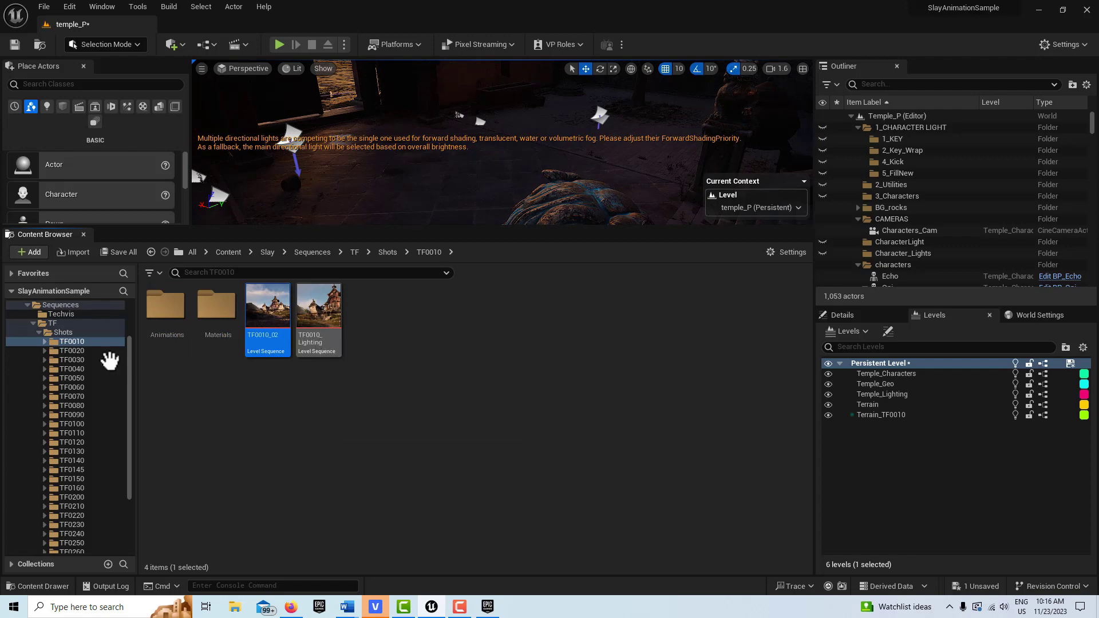
- Browse shot folders TF0020, TF0030, TF0040 and TF0050 in the folder tree
{"action": "double_click", "coordinate": [81, 351]}
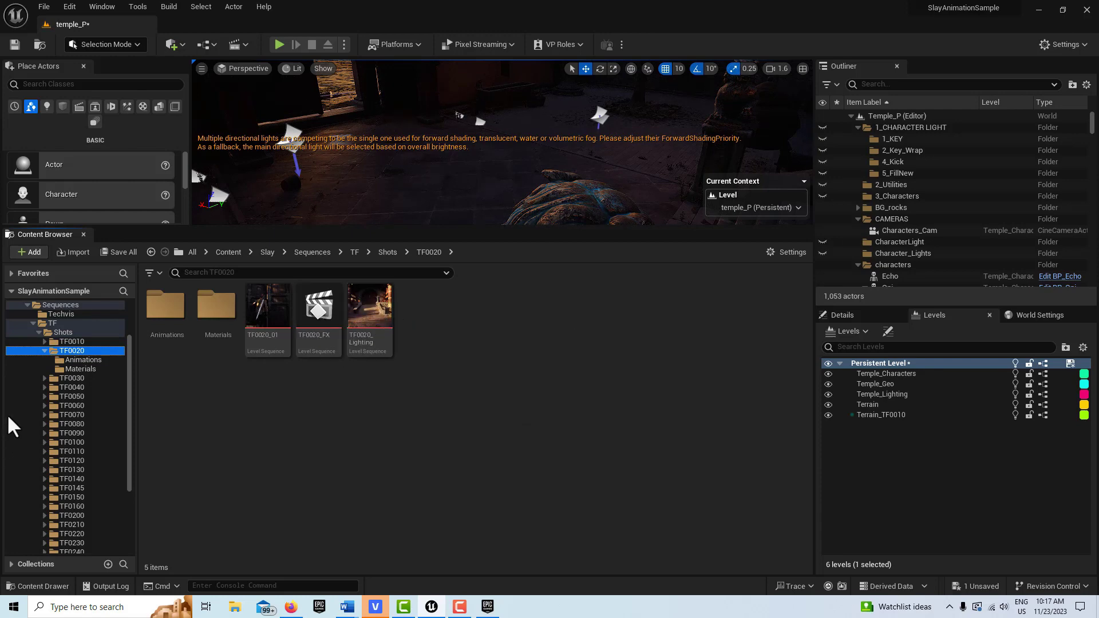
{"action": "left_click", "coordinate": [60, 379]}
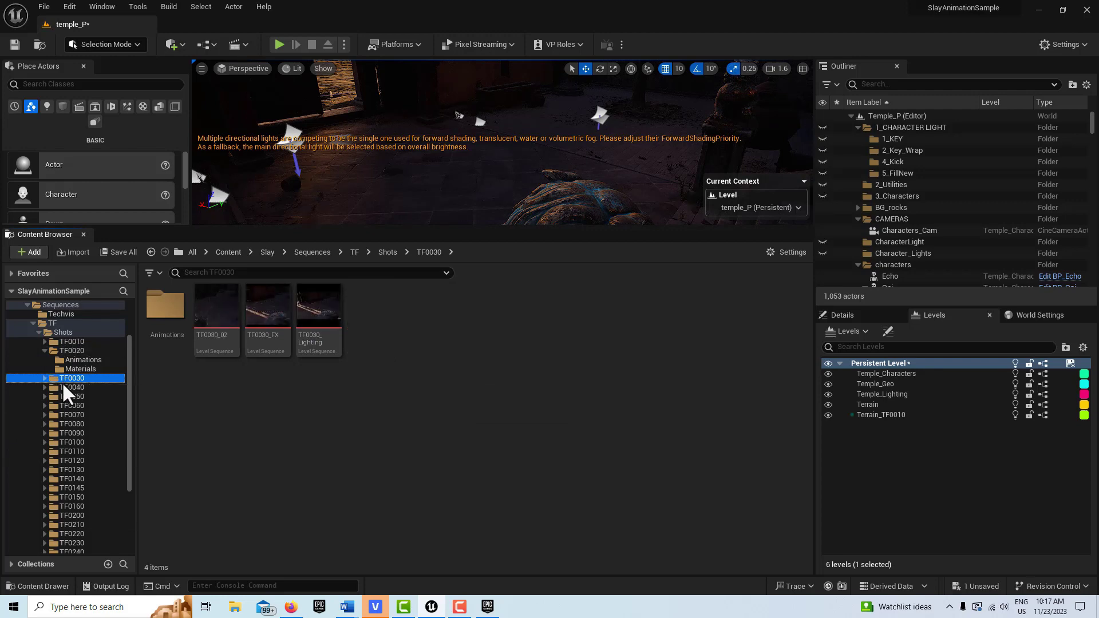
{"action": "left_click", "coordinate": [65, 387]}
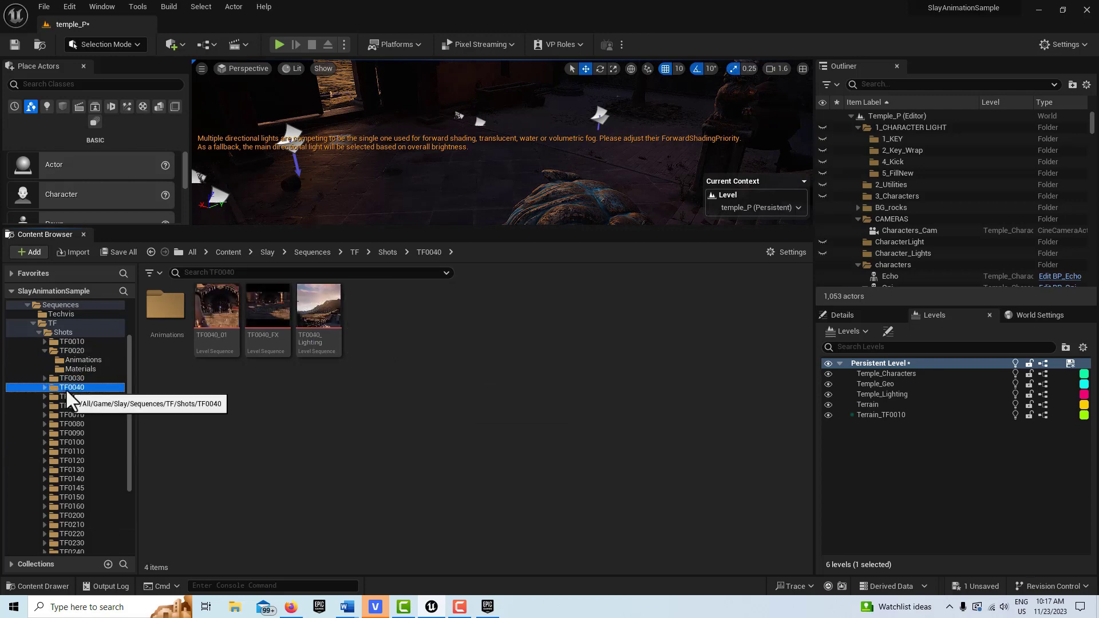
{"action": "left_click", "coordinate": [71, 396]}
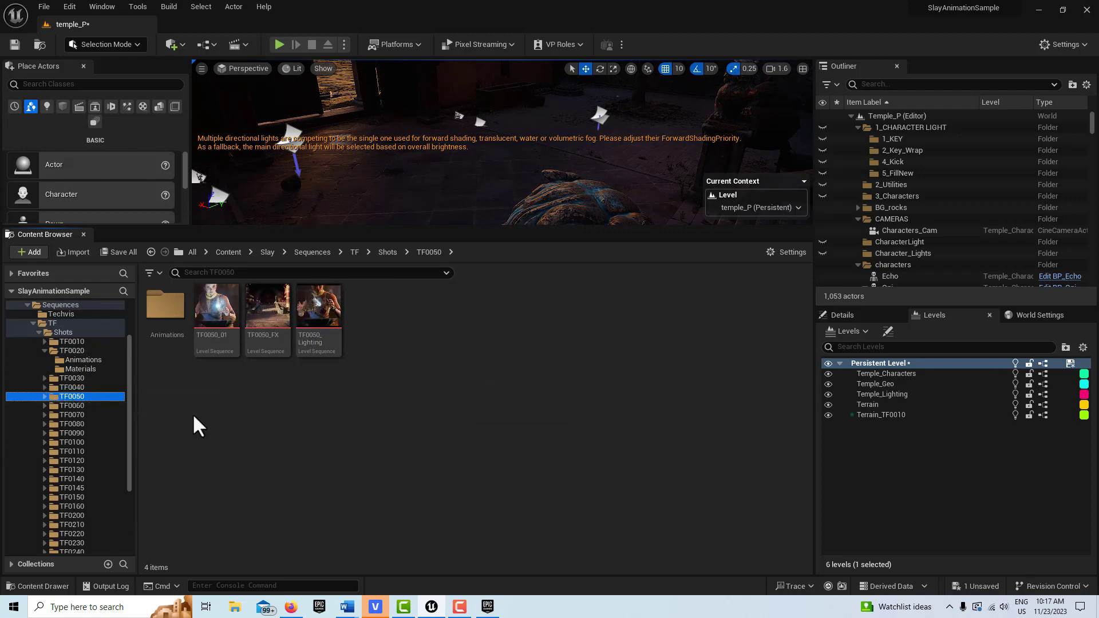